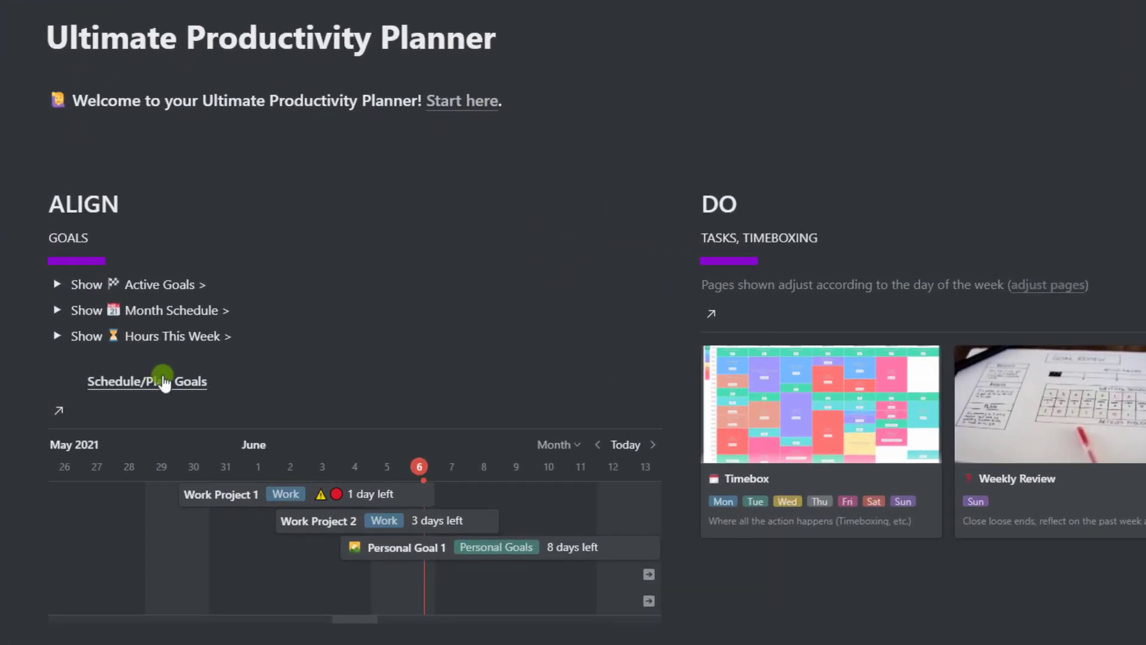
# Step: Open the goal planning and scheduling page and expand the Business goals within the optional advanced prioritization process
pyautogui.click(164, 382)
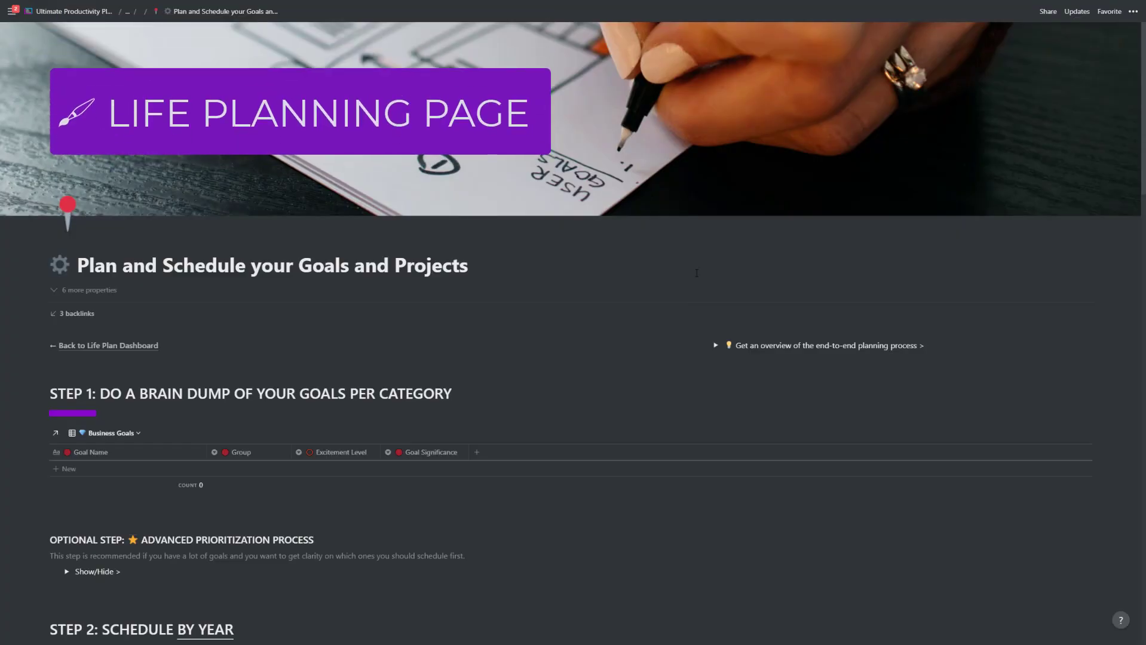
pyautogui.scroll(-3, 644, 420)
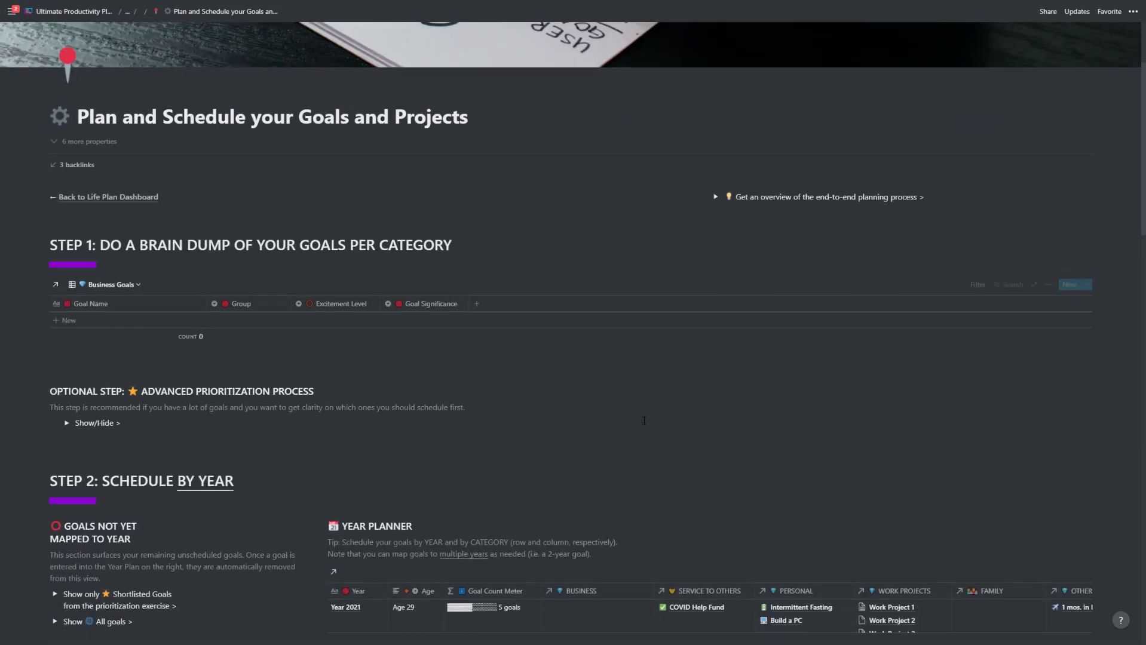
pyautogui.scroll(-3, 644, 421)
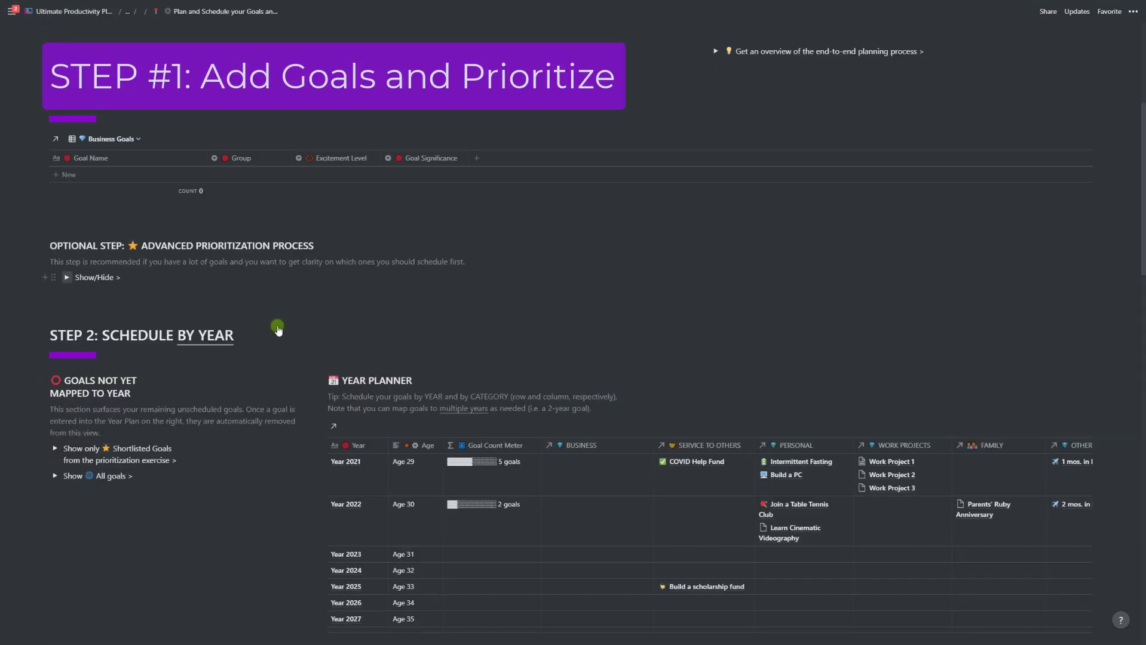
pyautogui.click(67, 277)
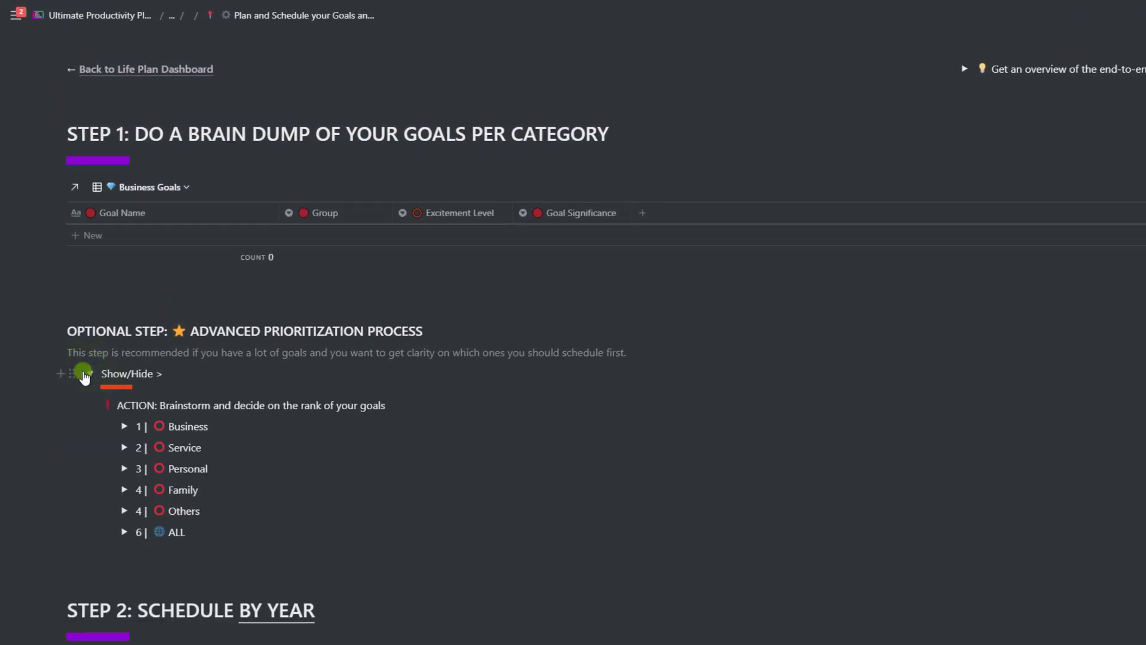
pyautogui.click(123, 428)
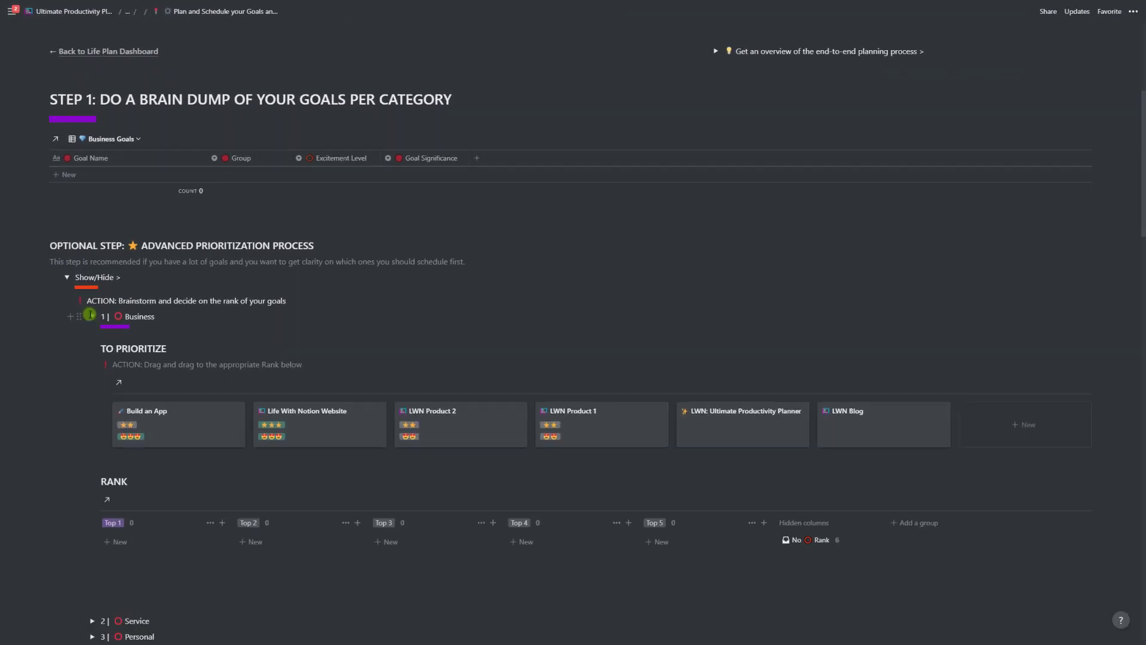
# Step: Rank the business goals: Life With Notion Website and Ultimate Productivity Planner first, Build an App second, LWN Blog third, LWN Product 2 fourth, LWN Product 1 fifth
pyautogui.scroll(-3, 364, 386)
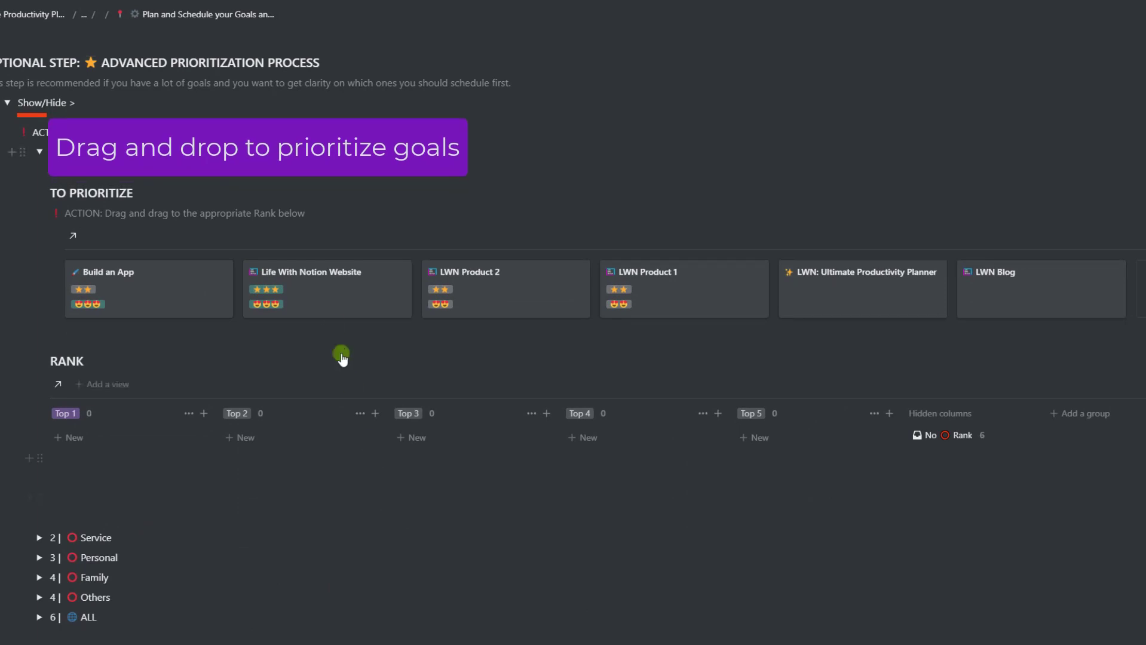
pyautogui.moveTo(80, 423); pyautogui.dragTo(81, 424)
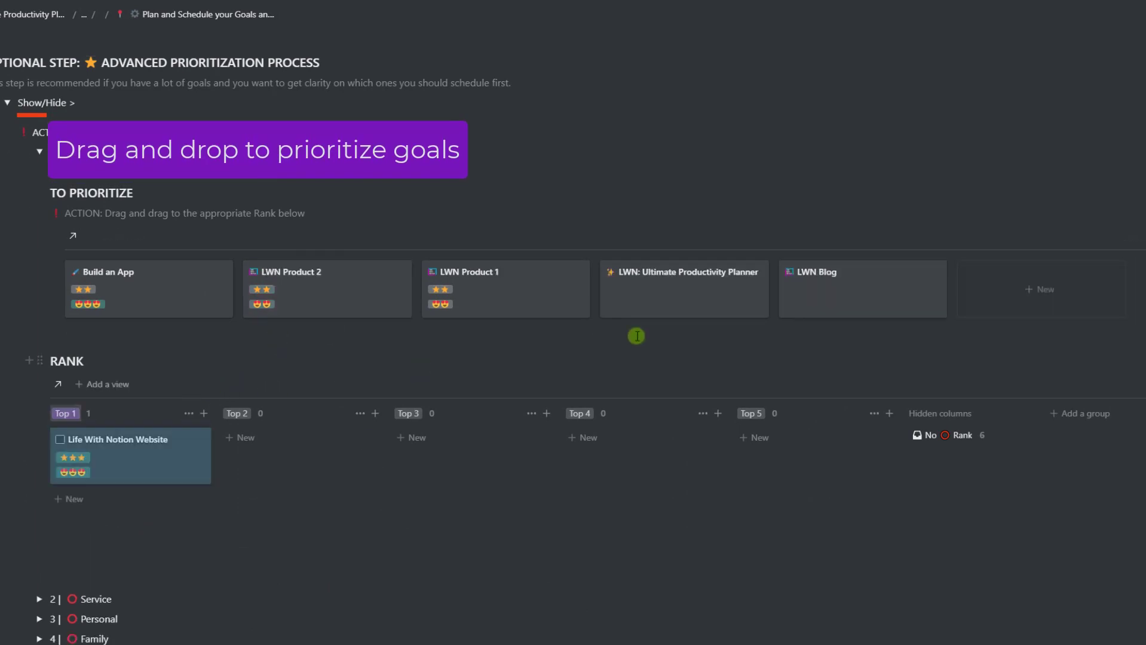
pyautogui.moveTo(693, 295); pyautogui.dragTo(130, 507)
pyautogui.moveTo(170, 307); pyautogui.dragTo(275, 445)
pyautogui.moveTo(499, 289); pyautogui.dragTo(454, 442)
pyautogui.moveTo(133, 287); pyautogui.dragTo(812, 442)
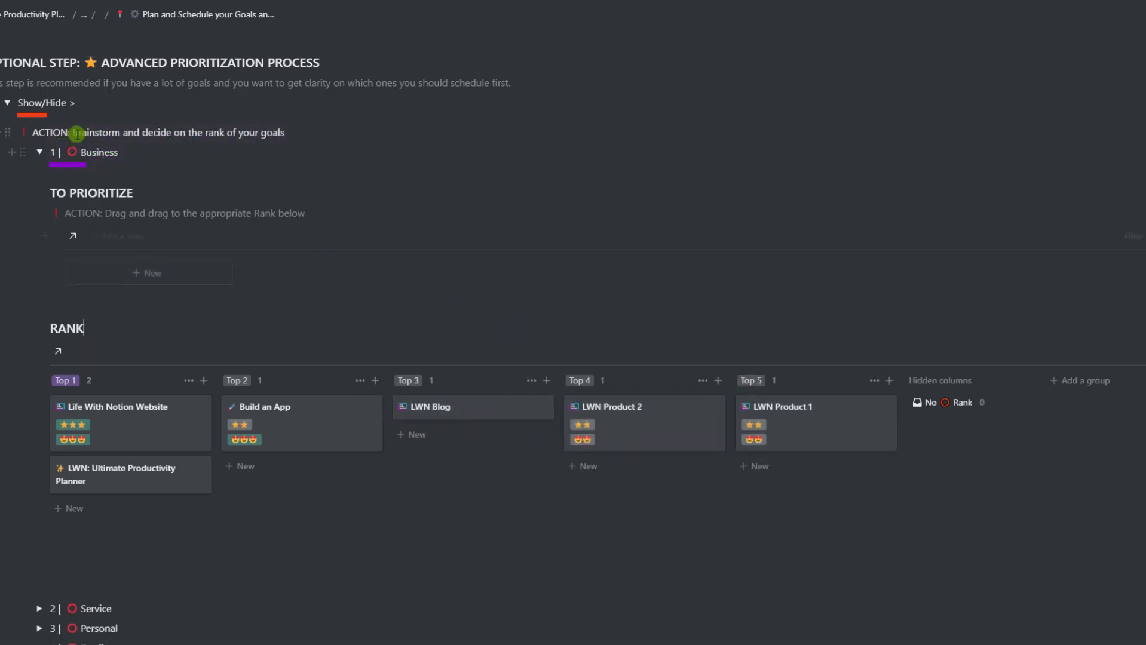
pyautogui.click(7, 102)
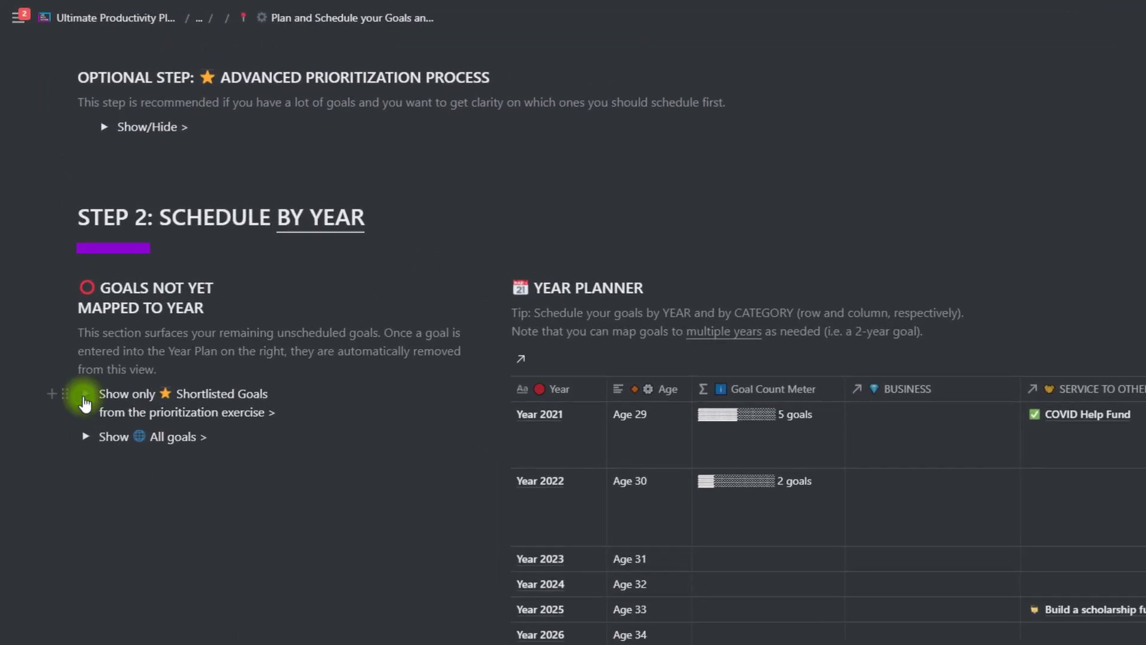
# Step: Show the shortlisted goals and schedule LWN: Ultimate Productivity Planner and Life With Notion Website as Year 2021 business goals in the Year Planner
pyautogui.click(85, 402)
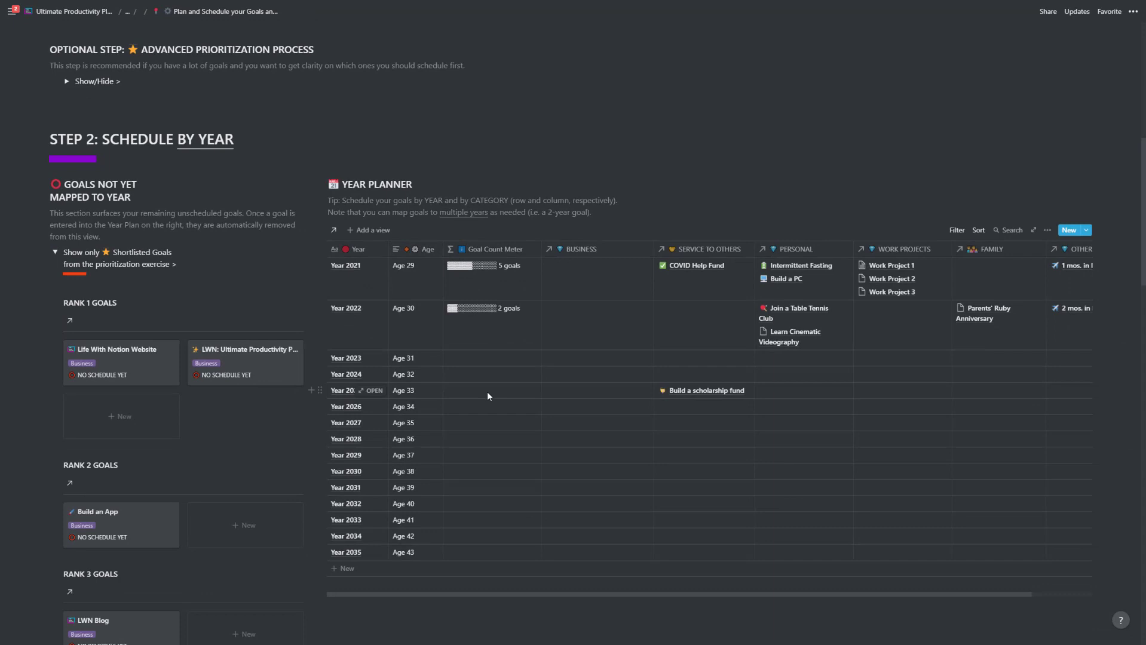
pyautogui.scroll(-2, 487, 395)
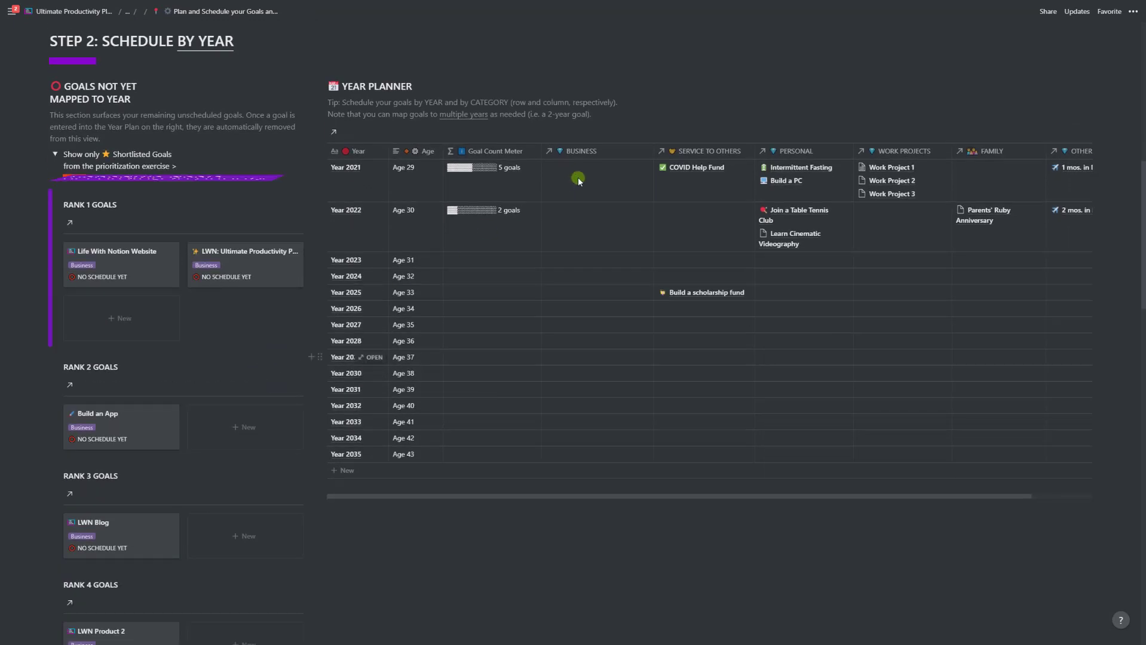
pyautogui.click(577, 177)
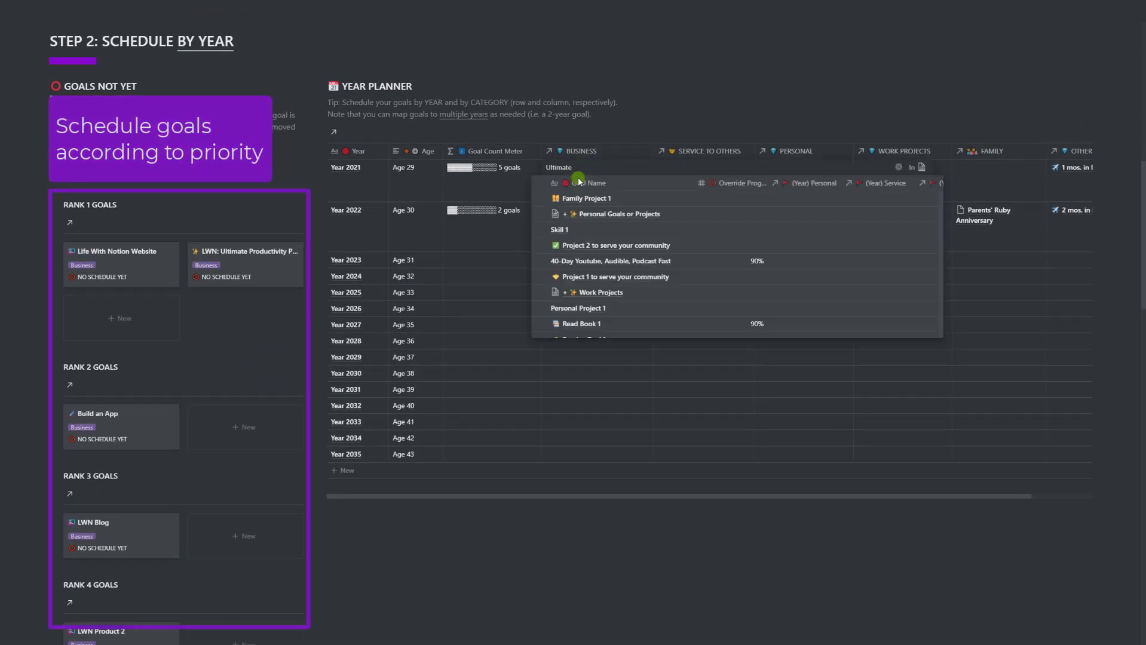
pyautogui.write('Ultimate')
pyautogui.click(597, 198)
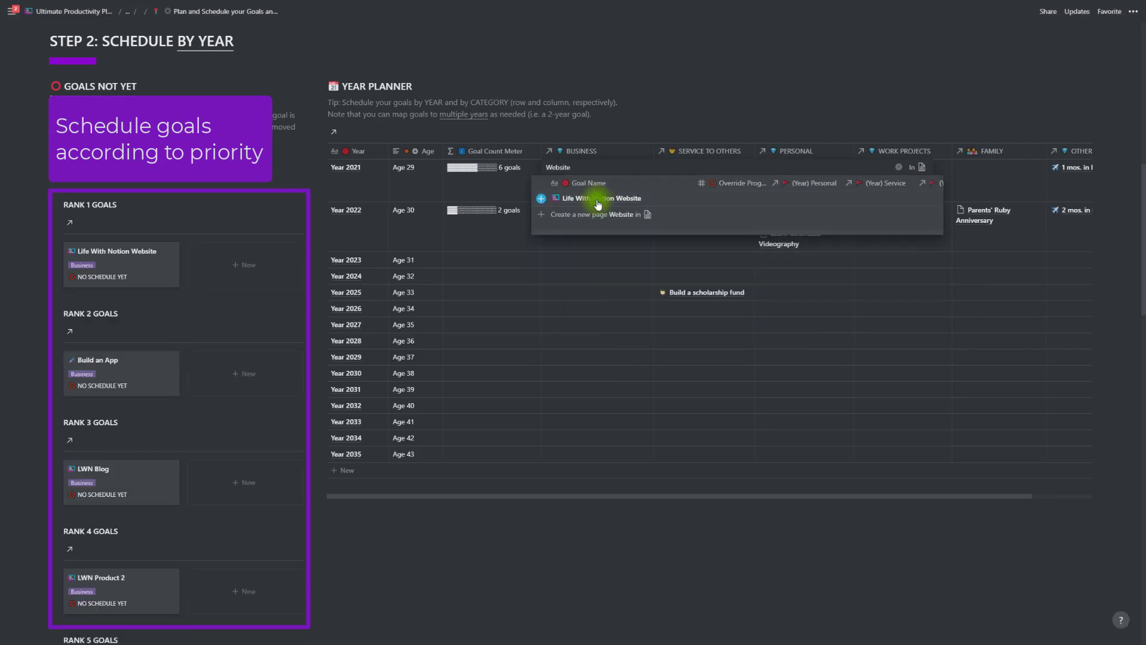
pyautogui.press('Escape')
# Step: Schedule LWN Blog for Years 2022 and 2023 and Build an App for Years 2024 to 2026 as business goals
pyautogui.click(599, 223)
pyautogui.click(586, 240)
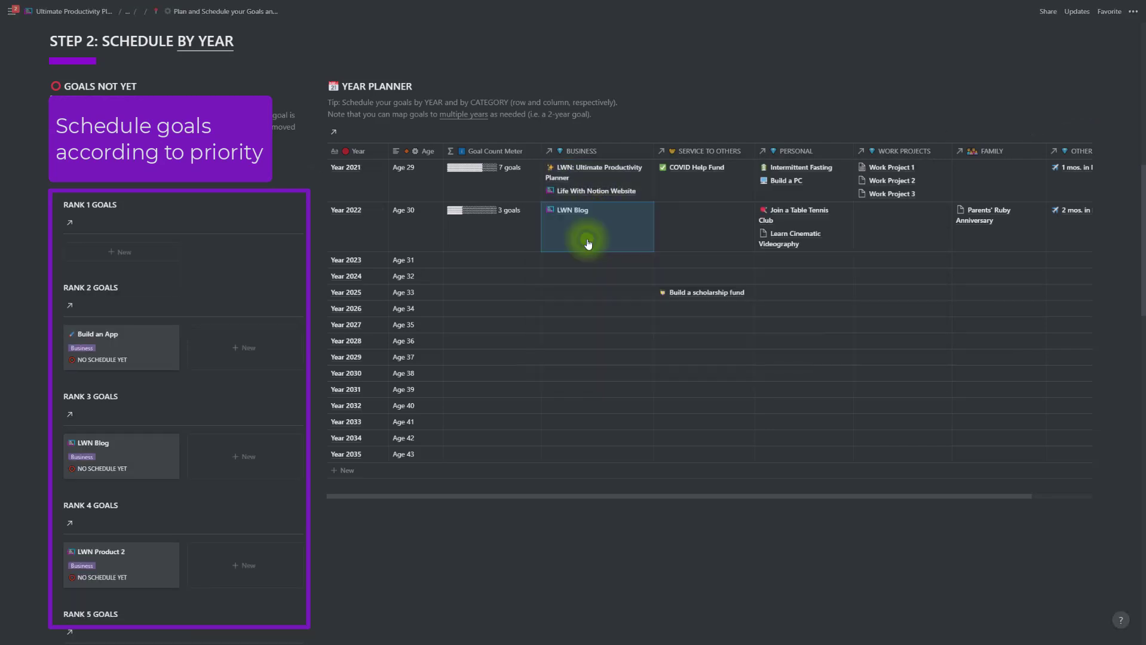
pyautogui.click(588, 242)
pyautogui.click(582, 310)
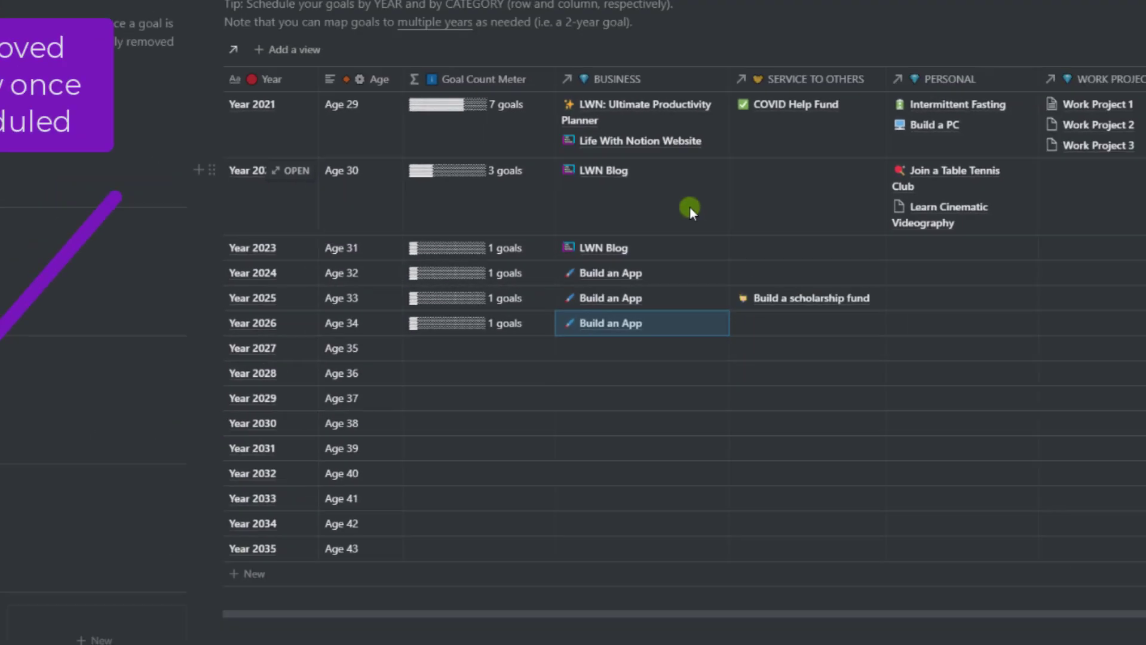
# Step: In the Month Planner's business goals, schedule LWN: Ultimate Productivity Planner for June 2021 and Life With Notion Website for June through September 2021
pyautogui.scroll(-12, 628, 233)
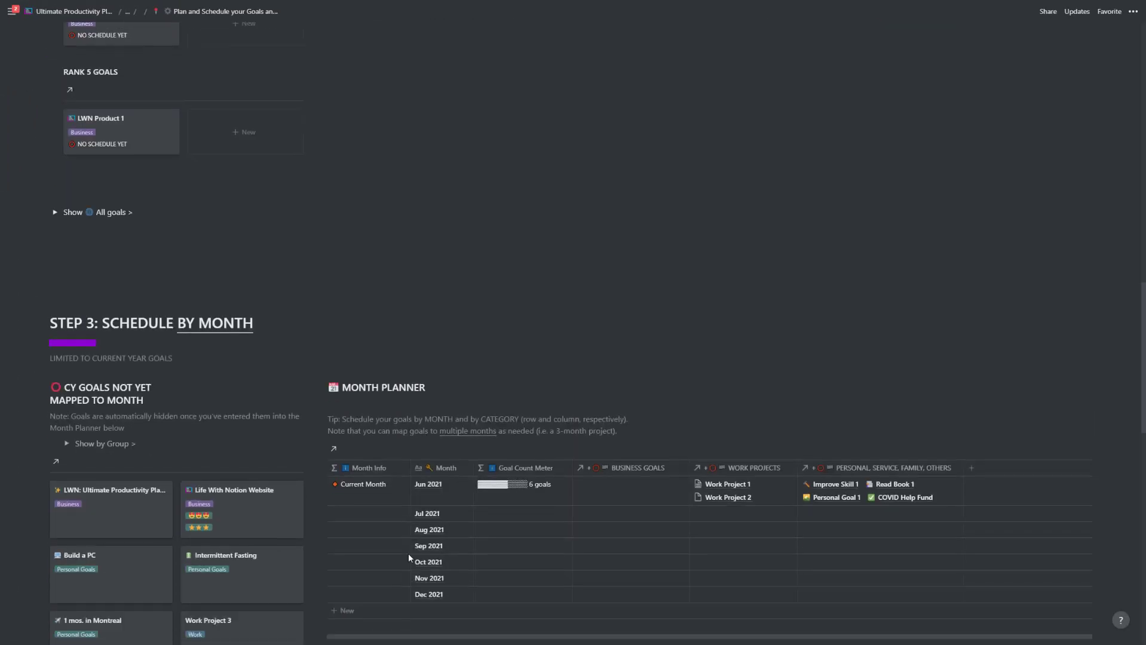
pyautogui.click(614, 248)
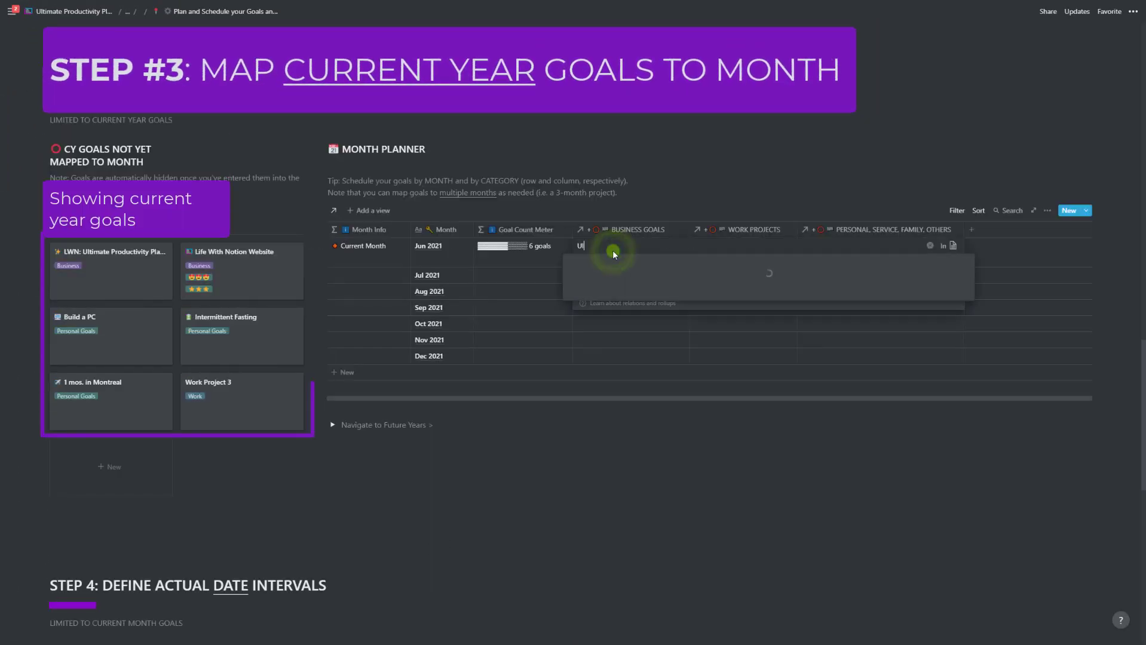
pyautogui.write('Ultimate')
pyautogui.click(631, 278)
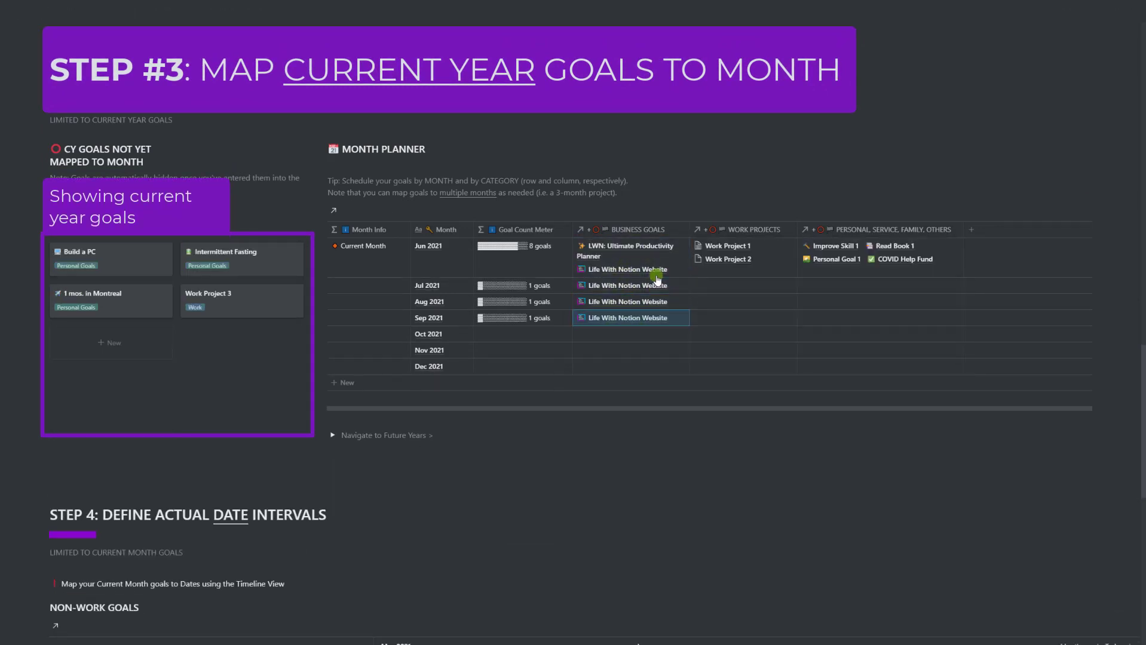
# Step: Schedule 1 mos. in Montreal for October 2021 as a personal goal and clear the September 2021 business goal
pyautogui.click(845, 334)
pyautogui.write('1 mos')
pyautogui.click(789, 365)
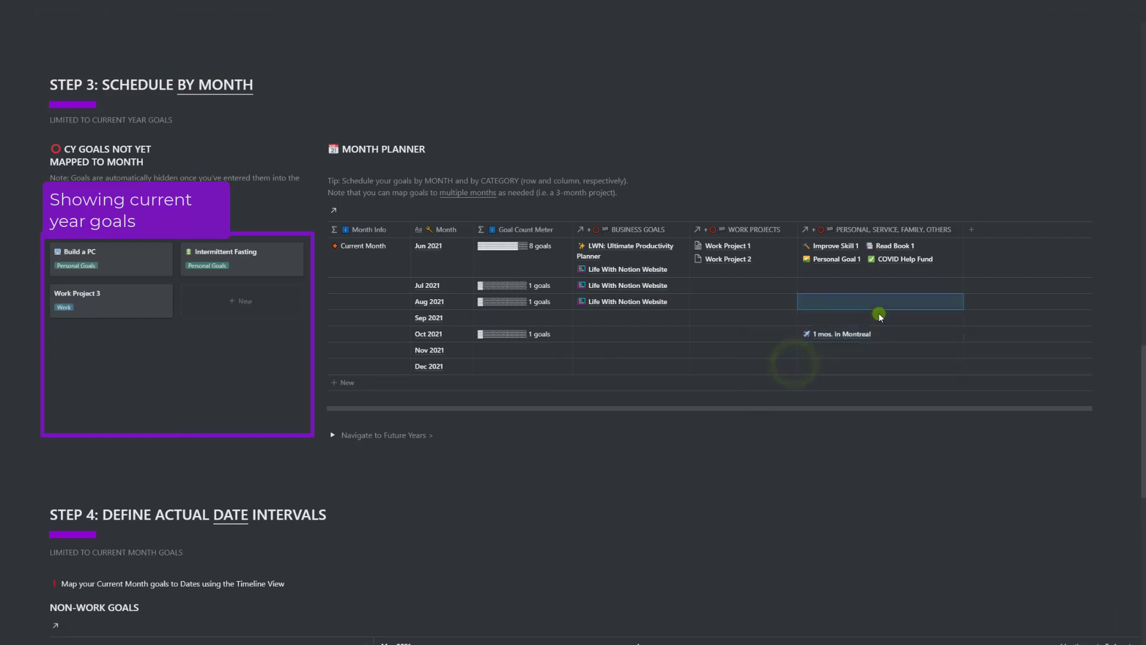
# Step: In the personal, service, family and others column, add Intermittent Fasting to June, Work Project 3 to July and Build a PC to August 2021
pyautogui.click(864, 268)
pyautogui.write('Intermitten')
pyautogui.click(813, 285)
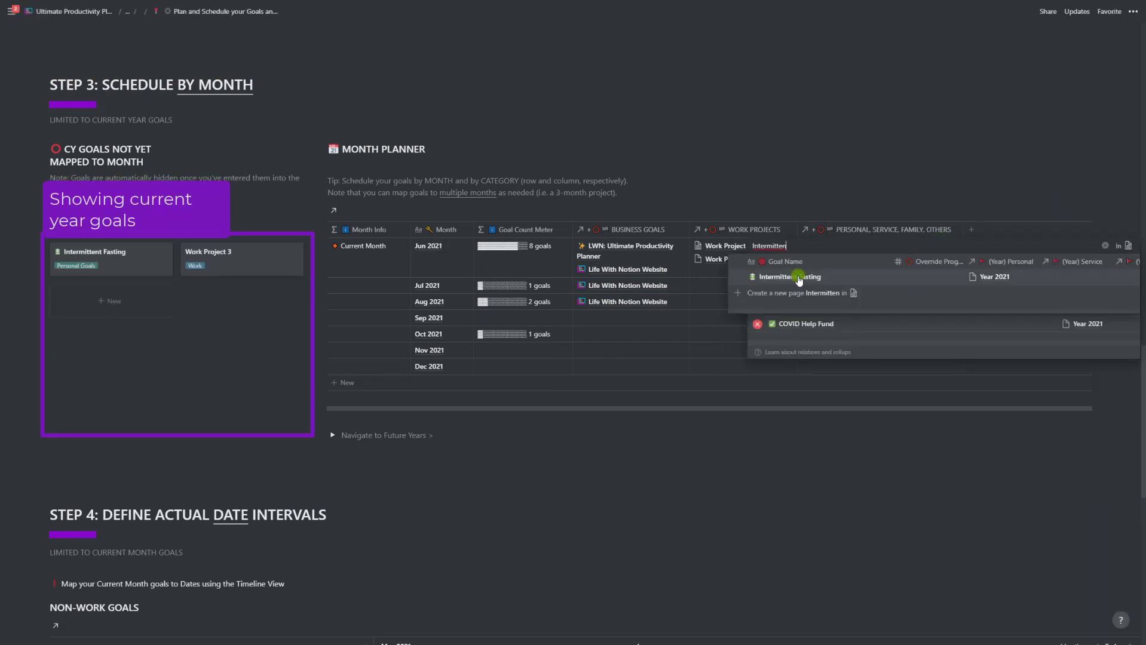
pyautogui.press('Escape')
pyautogui.click(826, 289)
pyautogui.write('Work')
pyautogui.click(757, 312)
pyautogui.press('Escape')
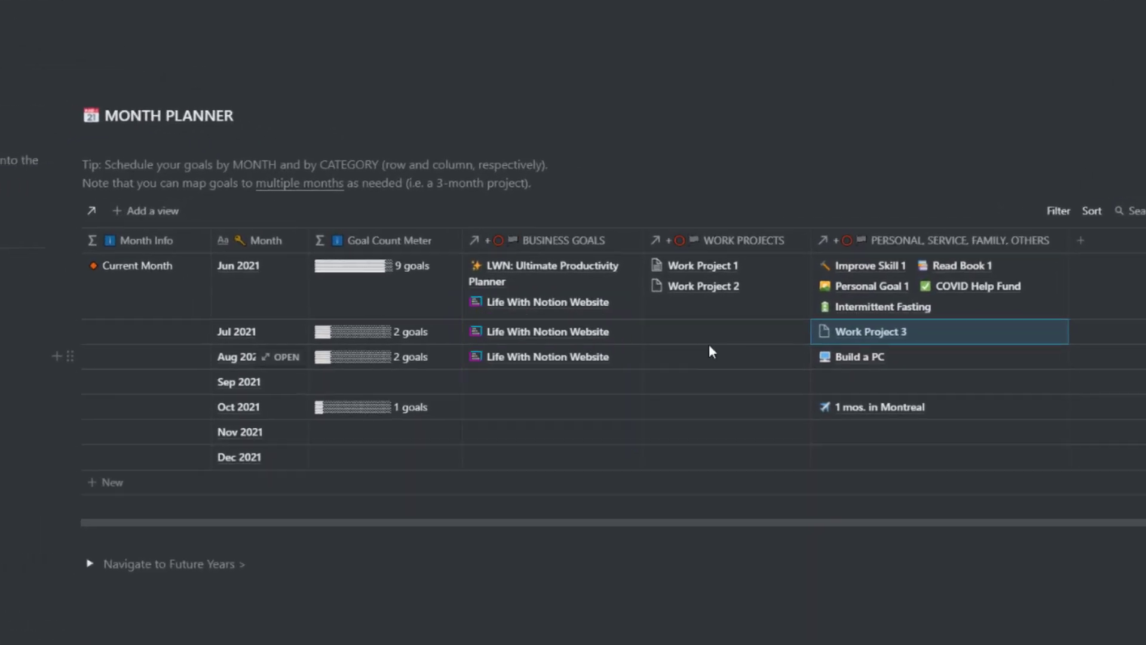
# Step: On the non-work goals timeline, schedule COVID Help Fund starting June 10 and Intermittent Fasting from June 5 to June 29
pyautogui.scroll(-5, 495, 521)
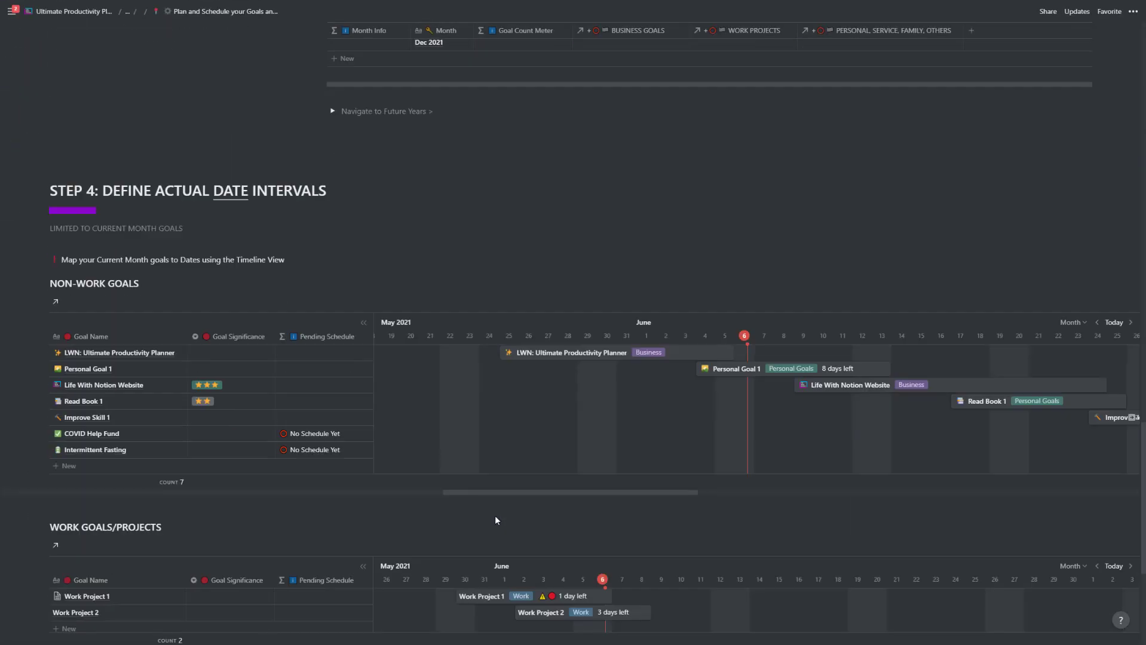
pyautogui.scroll(-2, 496, 520)
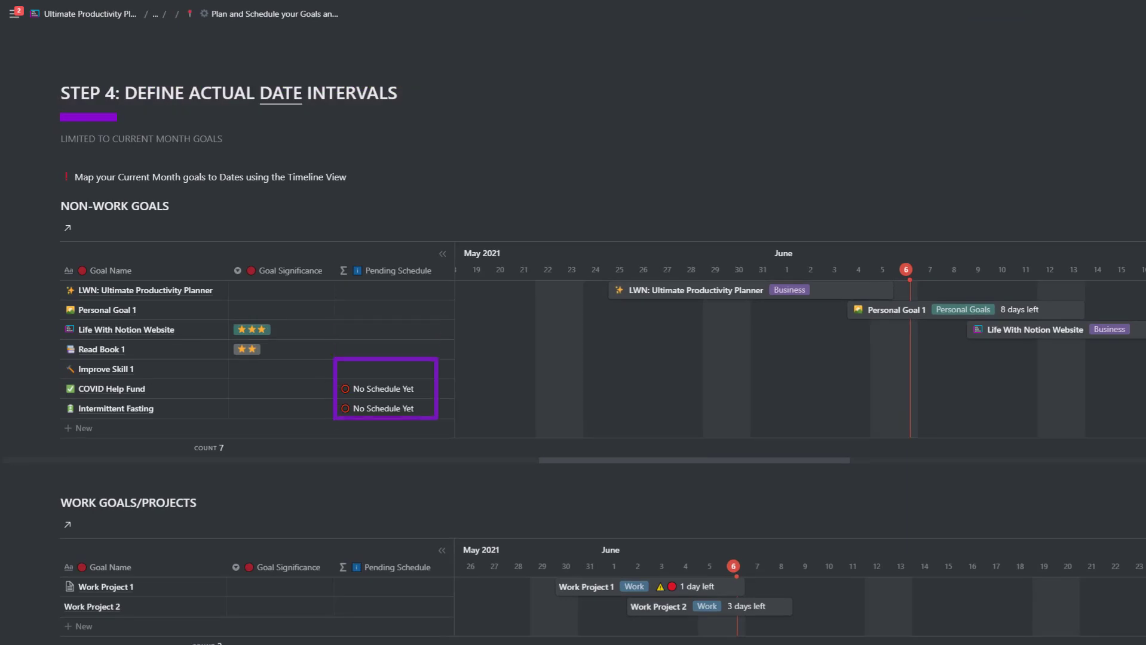
pyautogui.hscroll(6, 907, 416)
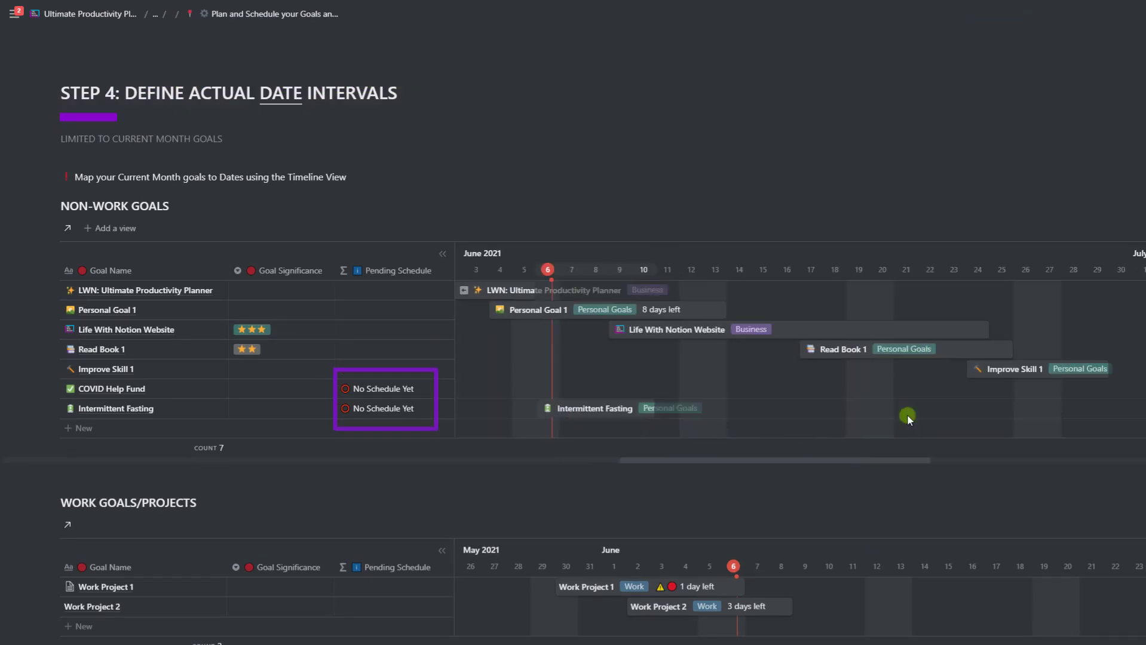
pyautogui.click(647, 388)
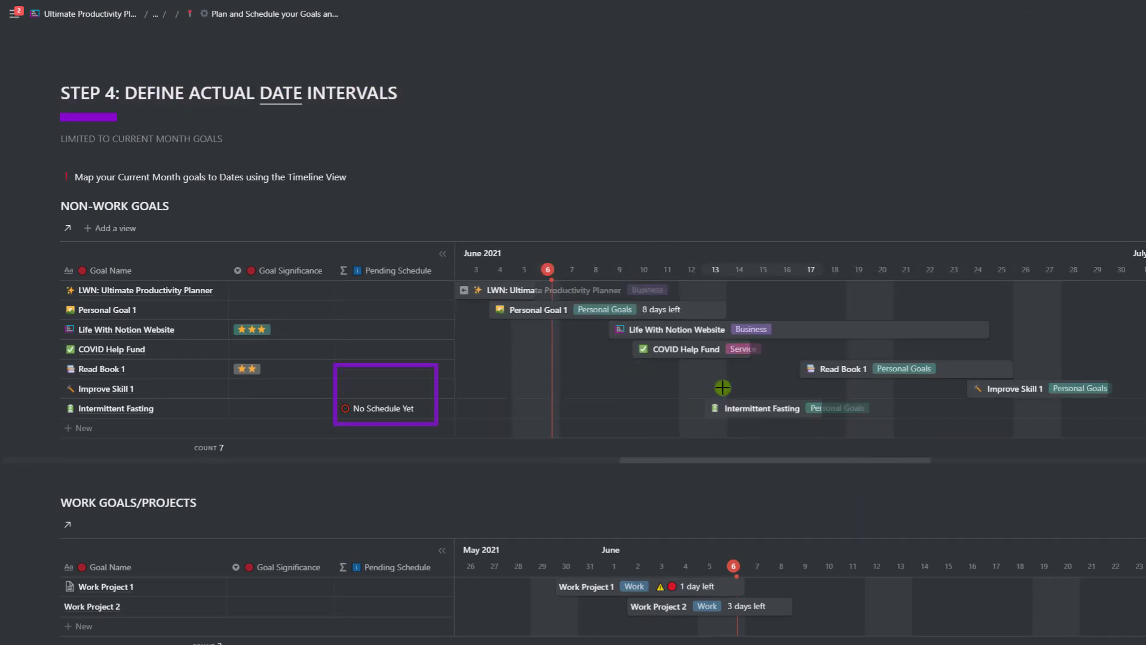
pyautogui.click(532, 409)
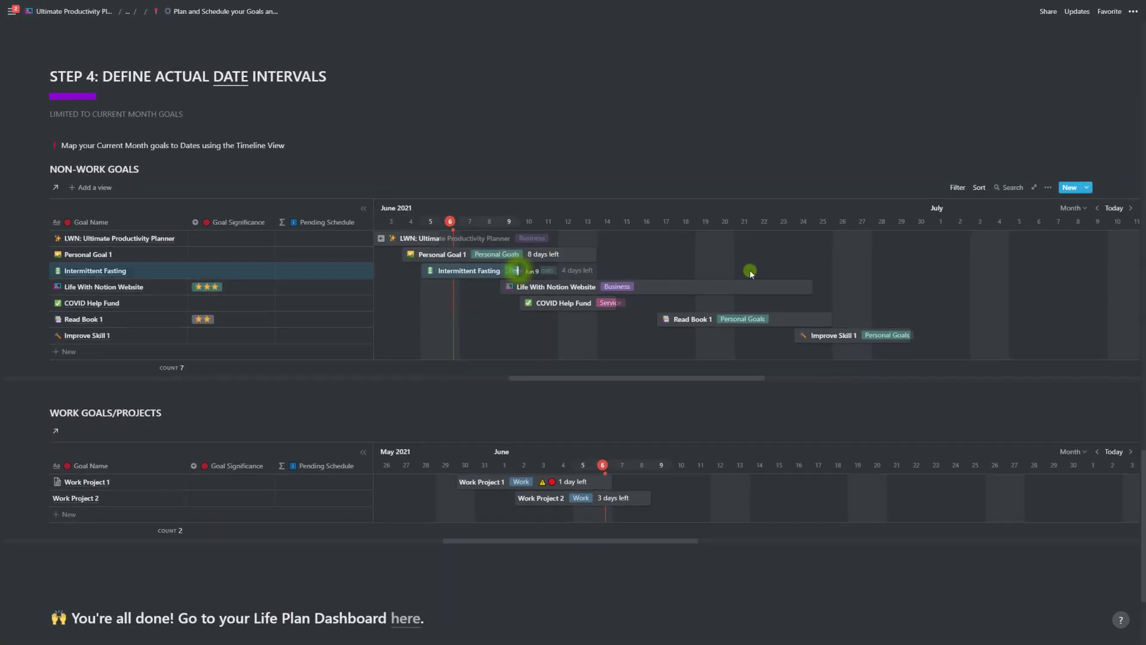
pyautogui.moveTo(904, 271); pyautogui.dragTo(904, 271)
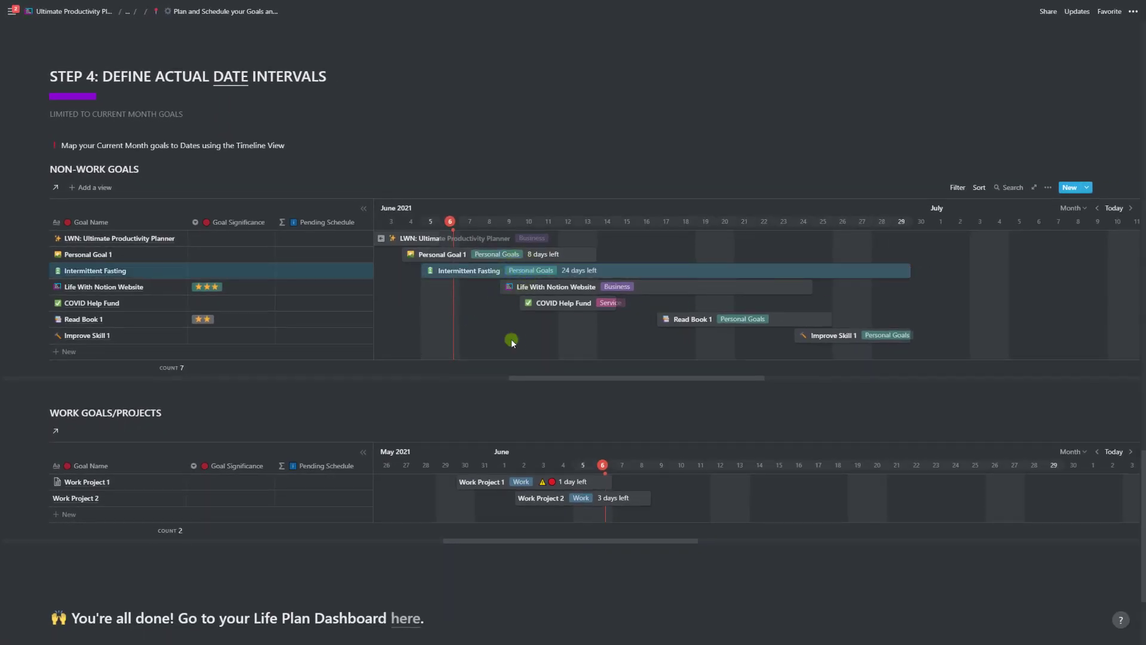
# Step: Return to the Ultimate Productivity Planner dashboard and open the Timebox page as a full page
pyautogui.scroll(-3, 512, 338)
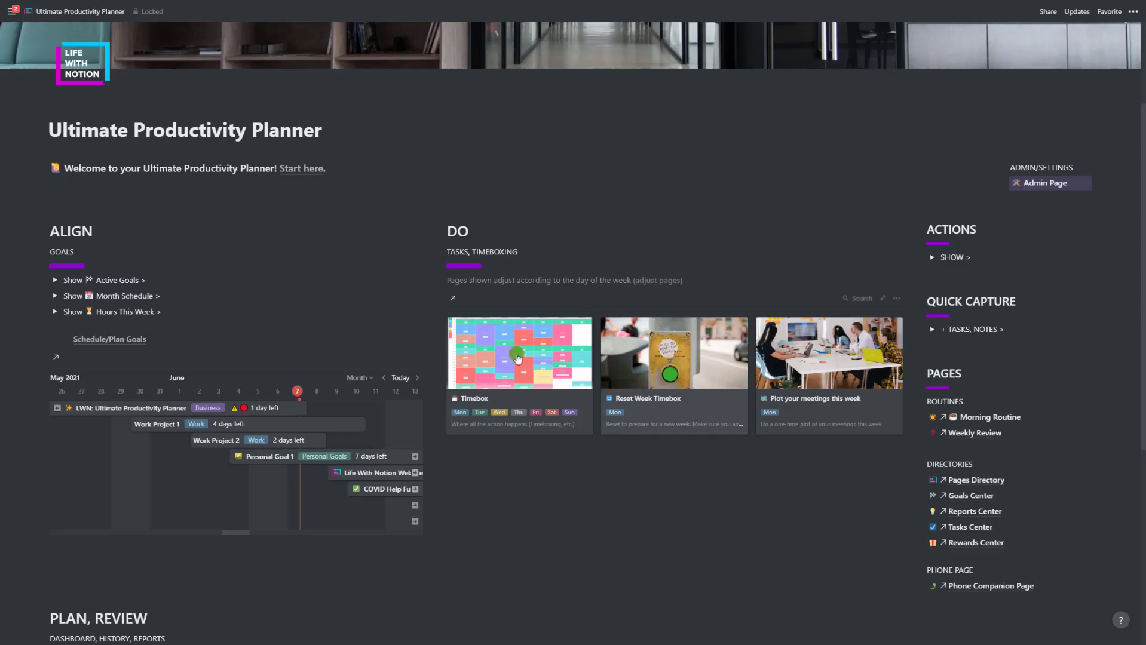
pyautogui.click(515, 359)
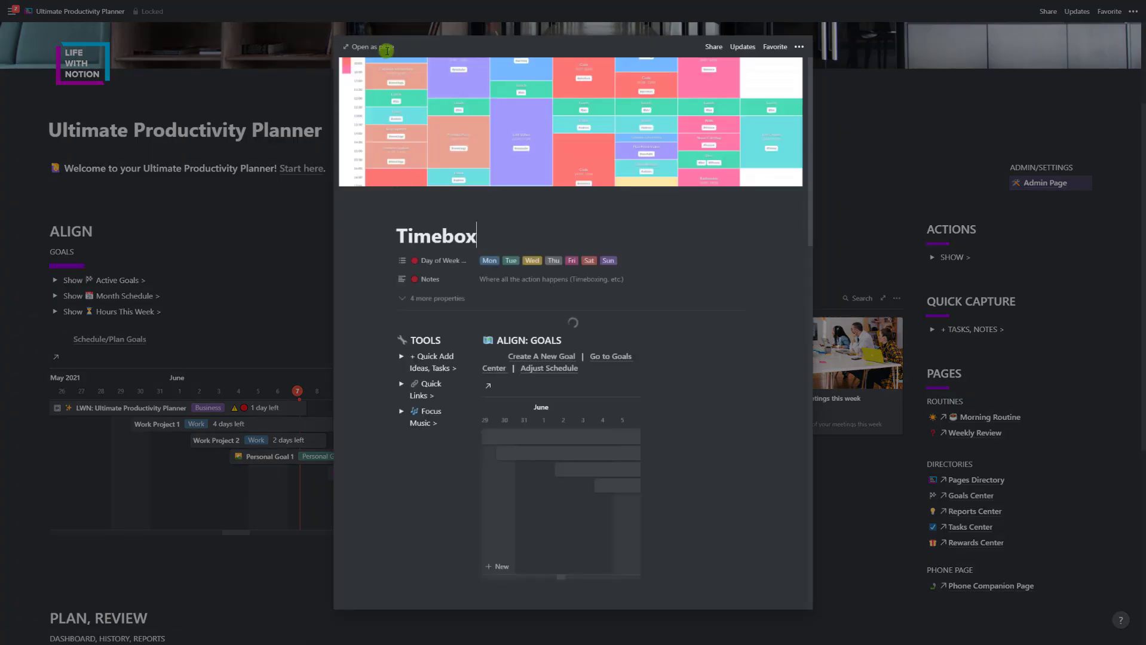
pyautogui.click(386, 47)
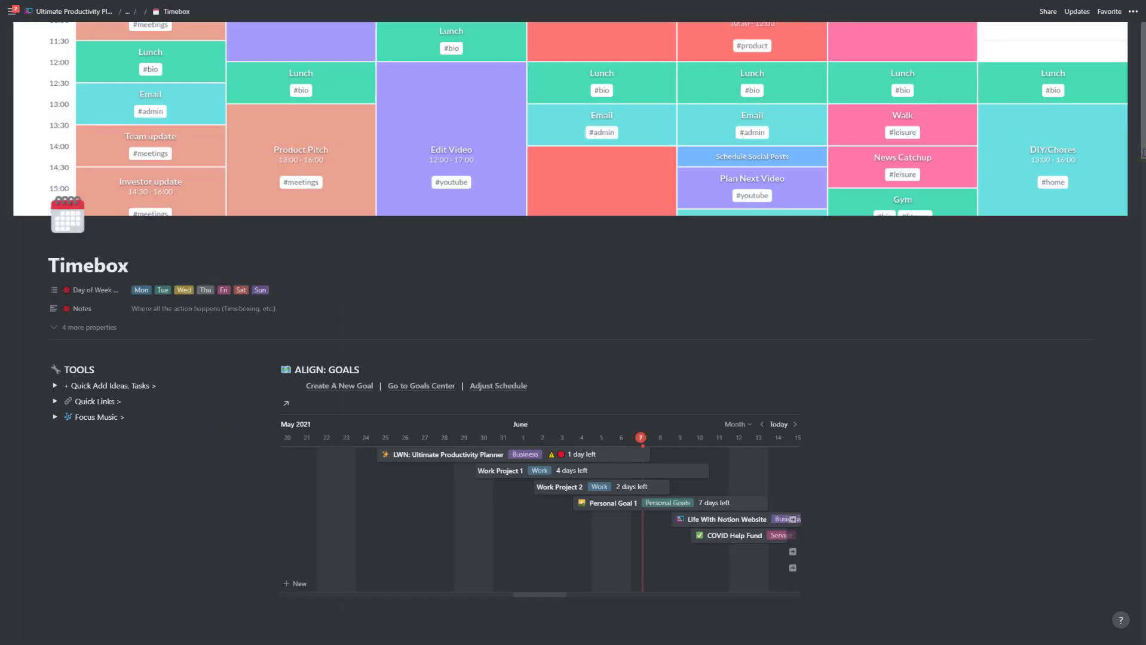
# Step: Expand the Focus Music list among the Timebox tools to view its music options, and collapse it again
pyautogui.scroll(-4, 1143, 152)
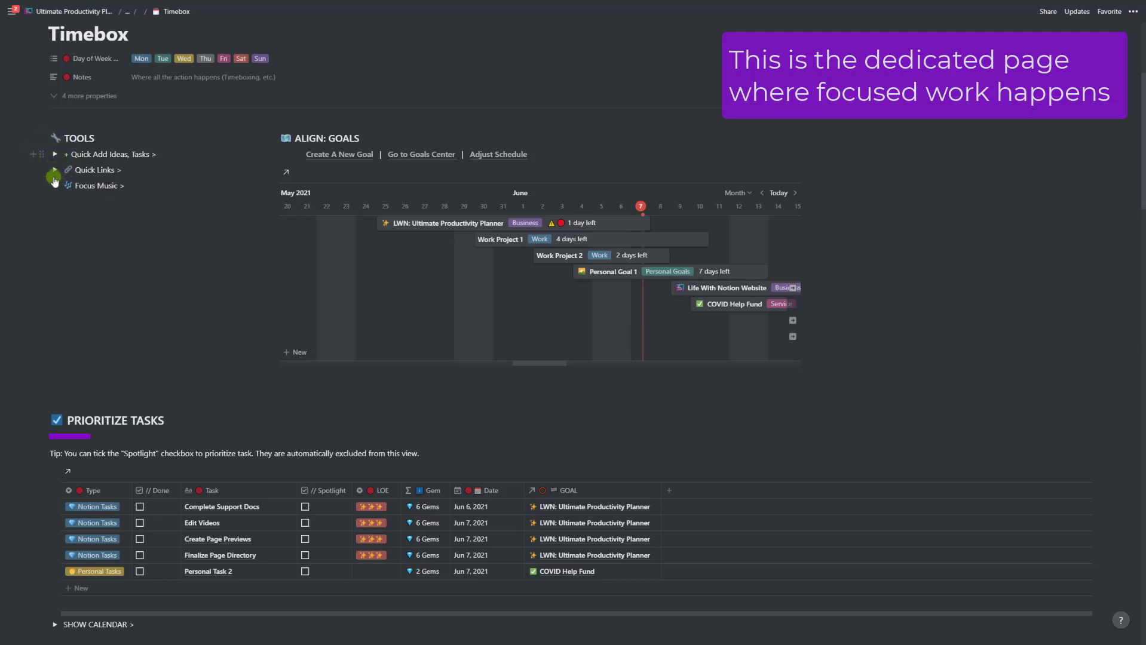
pyautogui.click(55, 189)
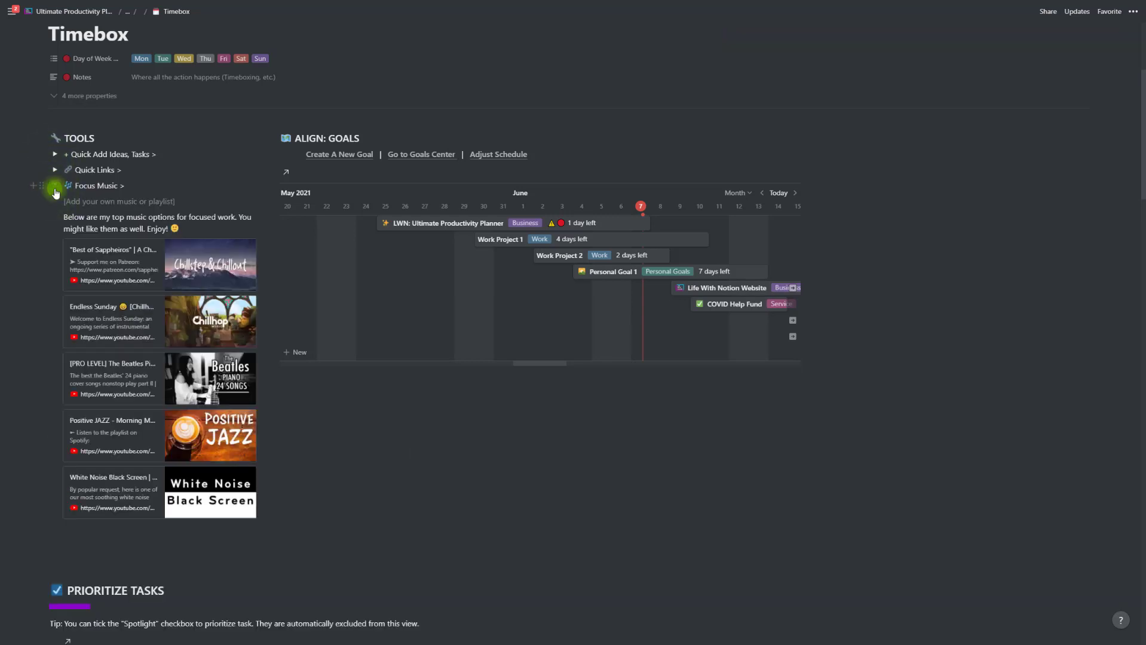
pyautogui.click(55, 189)
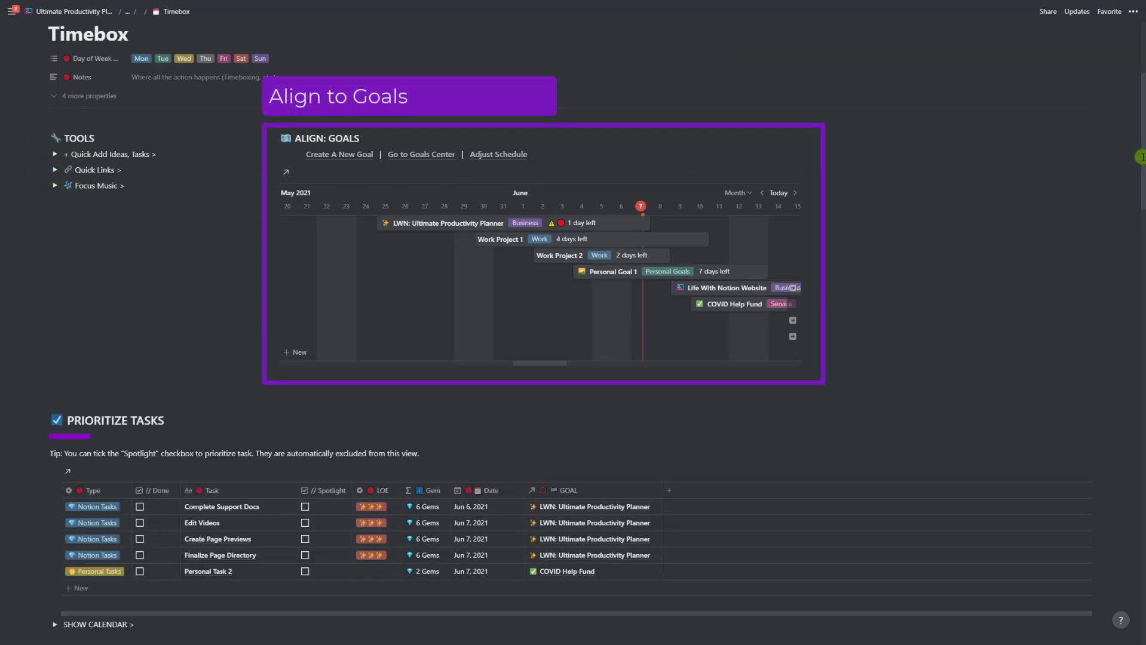
# Step: Mark the Edit Videos and Create Page Previews tasks as Spotlight in the Prioritize Tasks table
pyautogui.moveTo(1141, 157); pyautogui.dragTo(1141, 235)
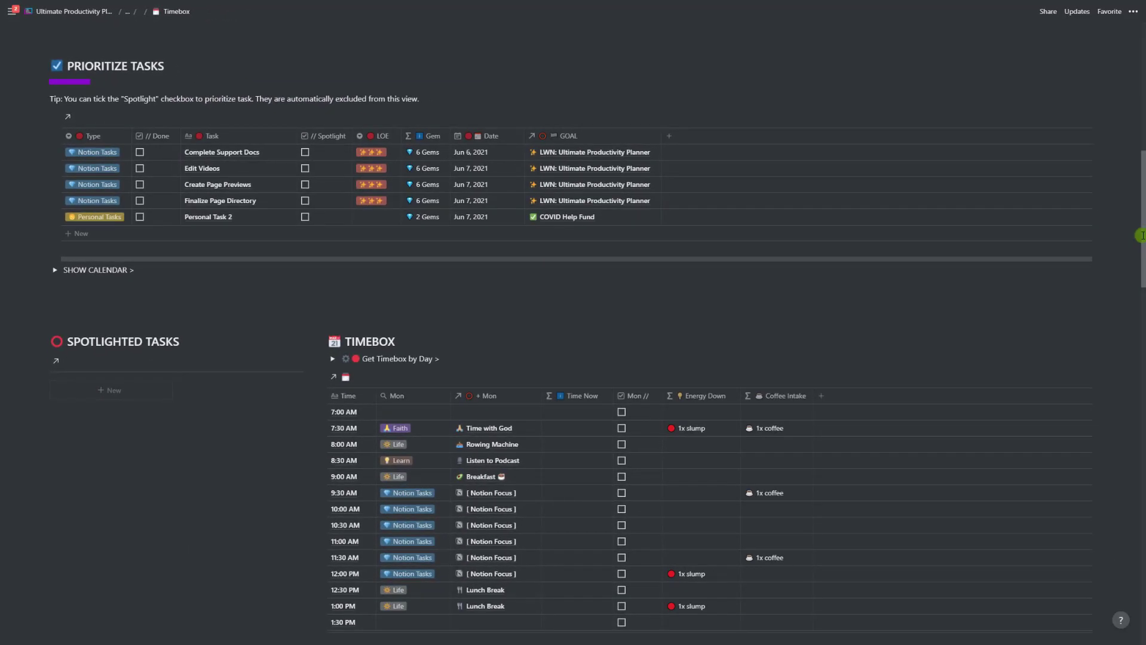
pyautogui.click(306, 168)
pyautogui.click(305, 169)
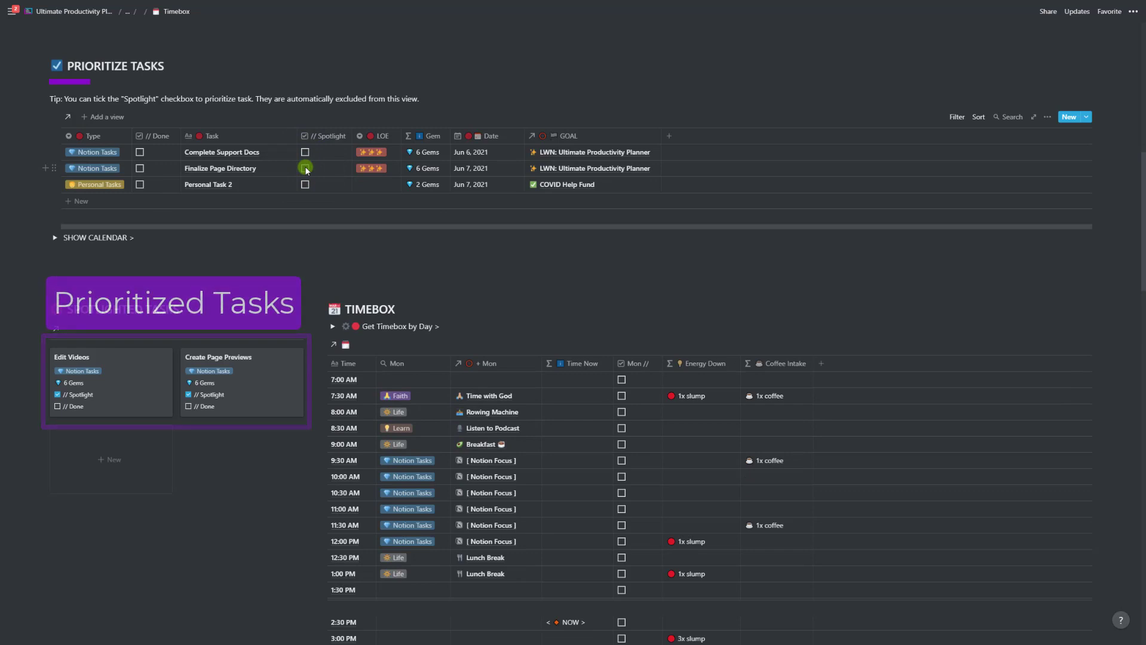
# Step: Check off the Monday time slots from 7:00 AM through 2:00 PM in the Timebox table to hide them
pyautogui.moveTo(1141, 197); pyautogui.dragTo(1143, 258)
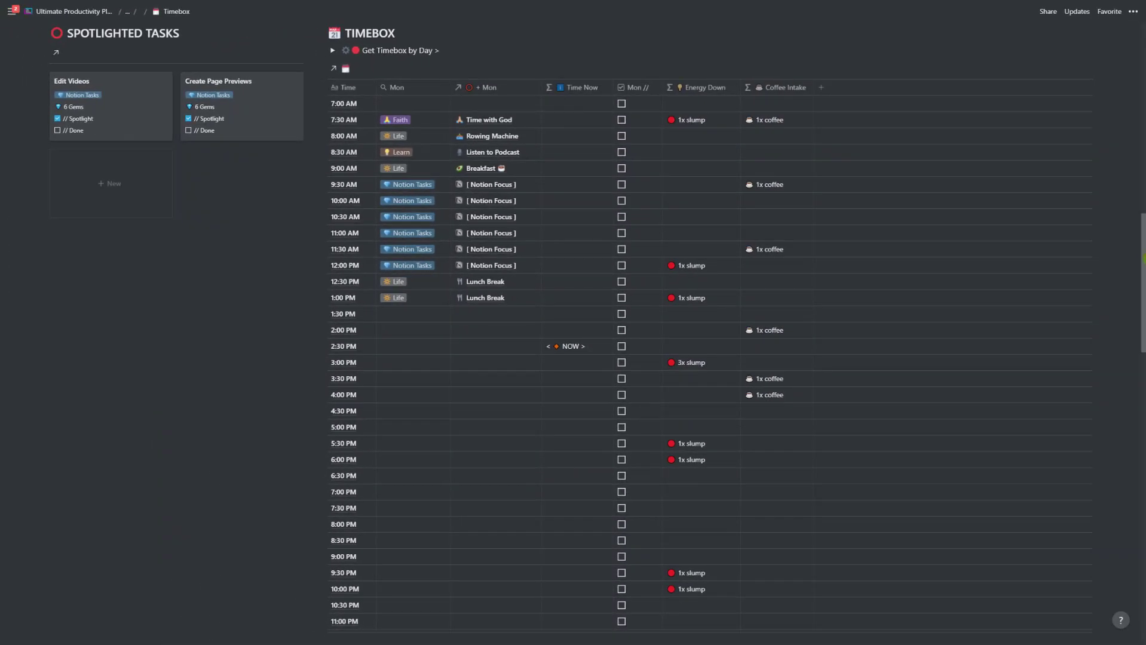
pyautogui.click(620, 106)
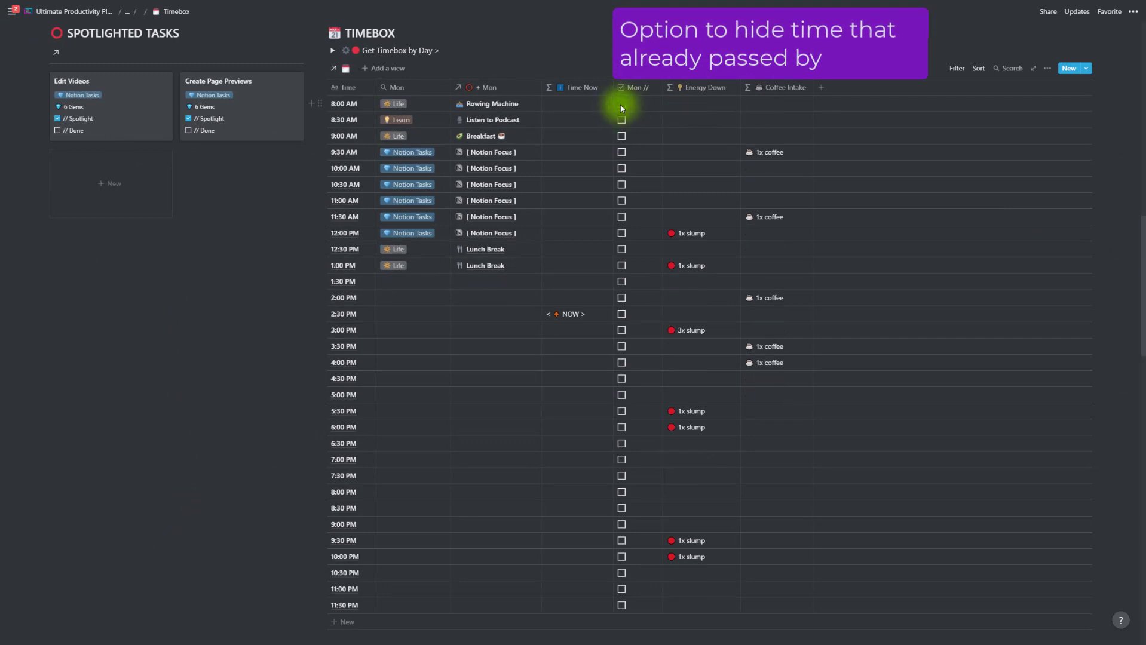
pyautogui.click(620, 105)
pyautogui.click(621, 105)
pyautogui.click(621, 105)
pyautogui.click(621, 105)
pyautogui.click(621, 105)
pyautogui.click(620, 105)
pyautogui.click(621, 105)
pyautogui.click(621, 105)
pyautogui.click(621, 105)
pyautogui.click(620, 105)
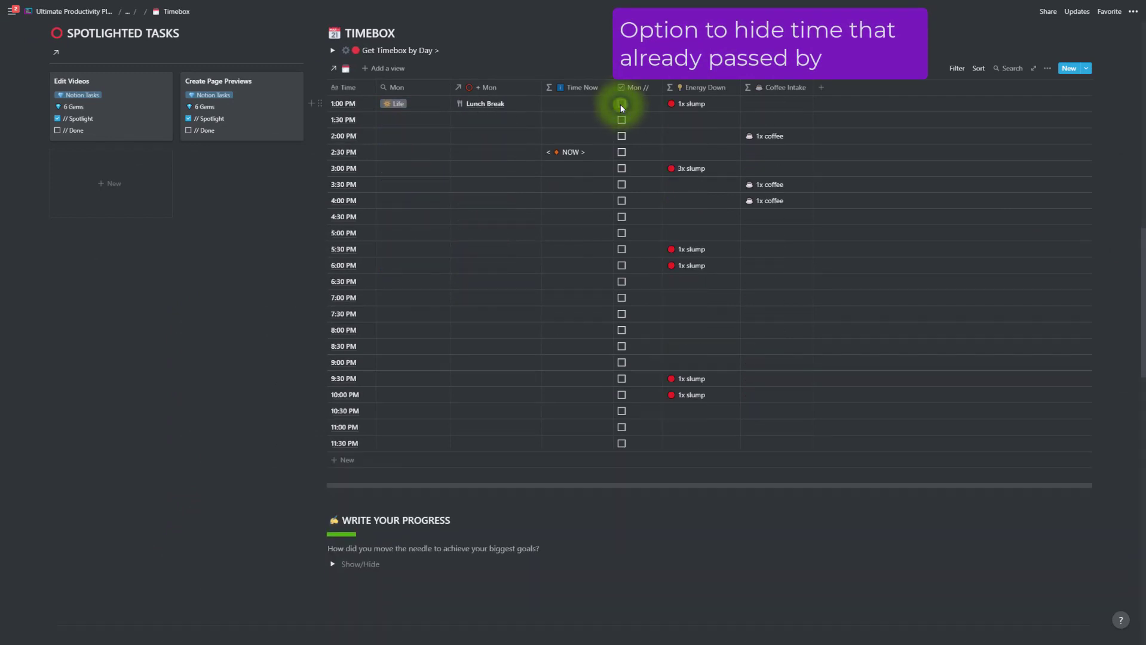
pyautogui.click(621, 105)
pyautogui.click(621, 105)
pyautogui.click(620, 105)
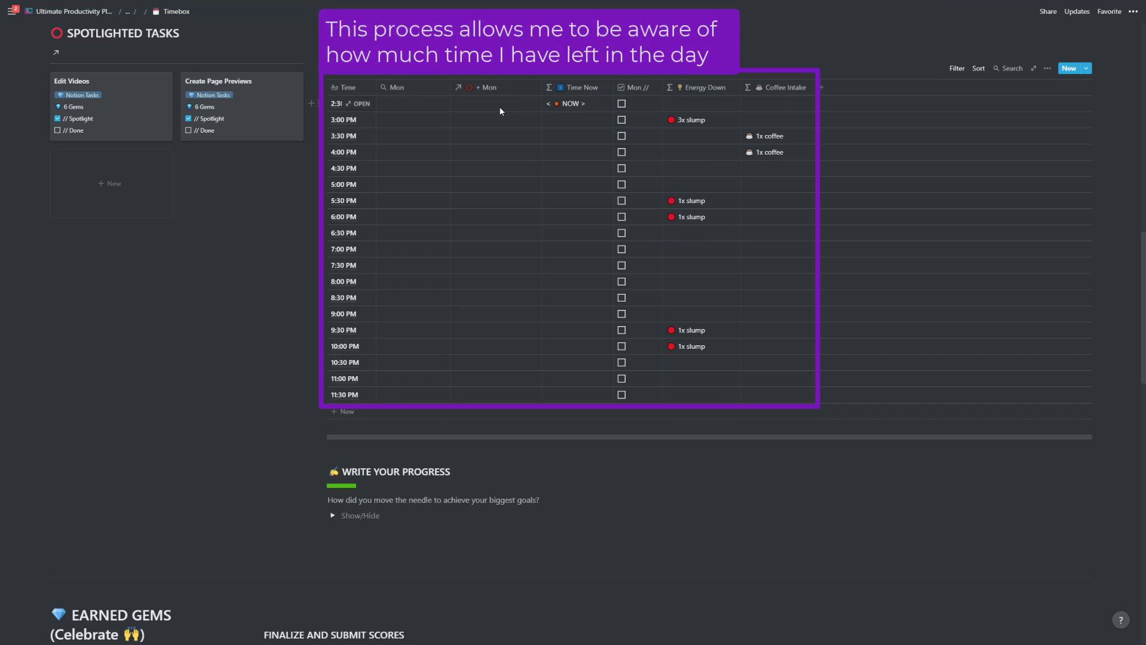
# Step: Schedule the Edit Videos task in the Monday column for every slot from 2:30 PM to 6:00 PM
pyautogui.click(499, 107)
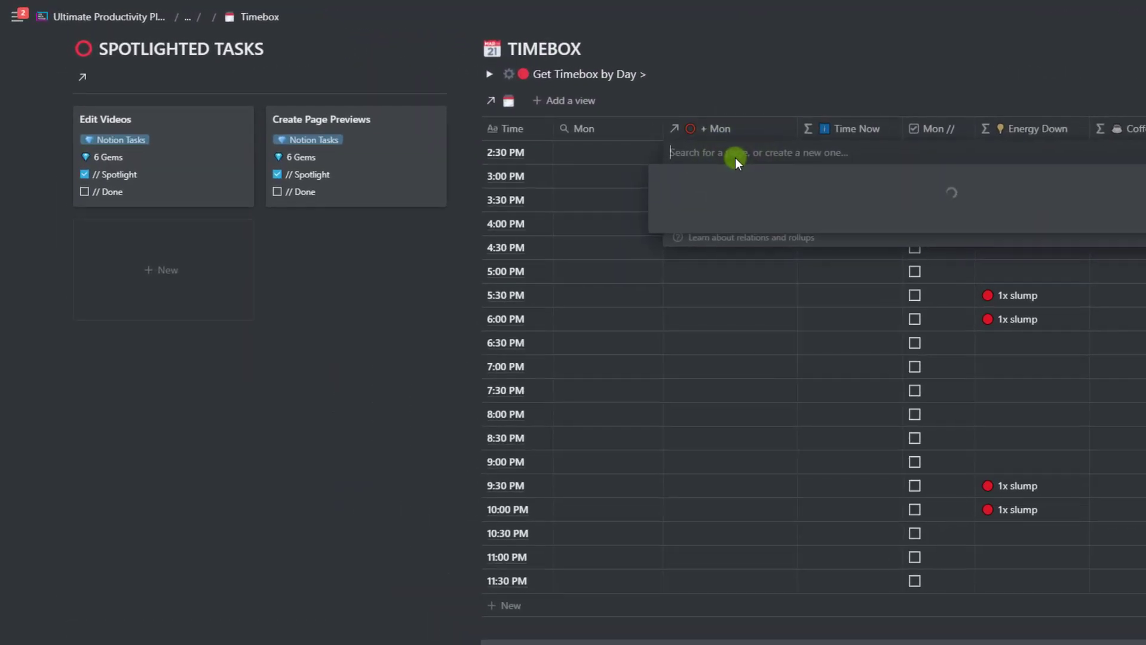
pyautogui.write('edit video')
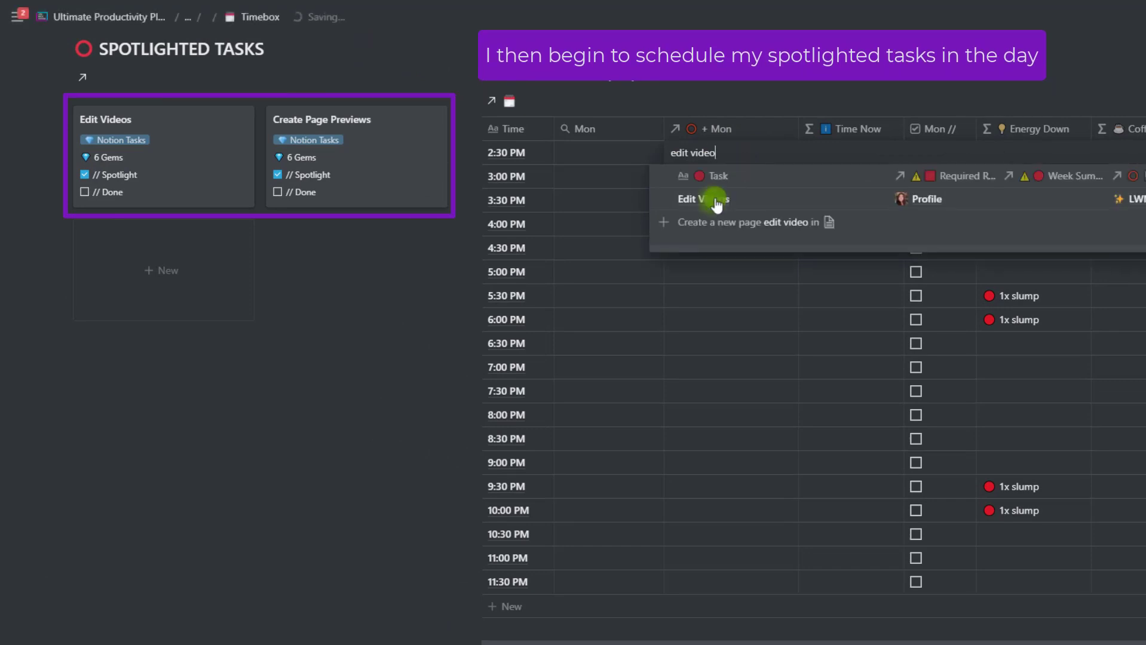
pyautogui.click(710, 200)
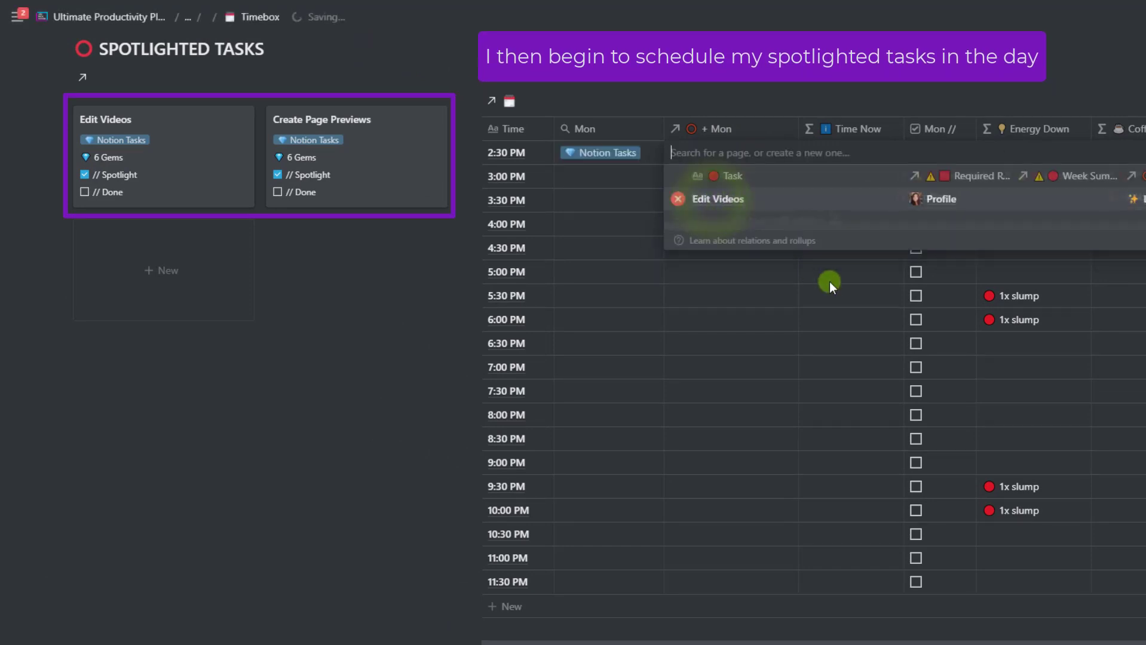
pyautogui.press('Escape')
pyautogui.moveTo(747, 175); pyautogui.dragTo(745, 317)
pyautogui.hotkey('ctrl', 'v')
# Step: Schedule Outside in the 6:30 PM and 7:00 PM slots, and Dinner in the 7:30 PM and 8:00 PM slots
pyautogui.click(754, 348)
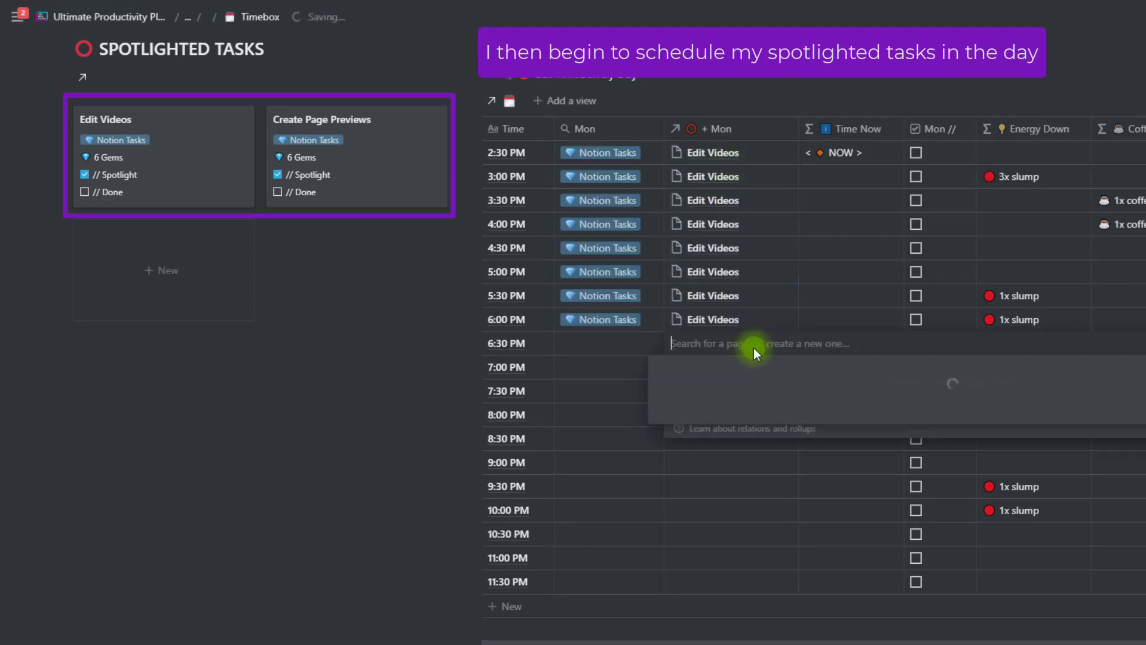
pyautogui.write('outside')
pyautogui.click(723, 390)
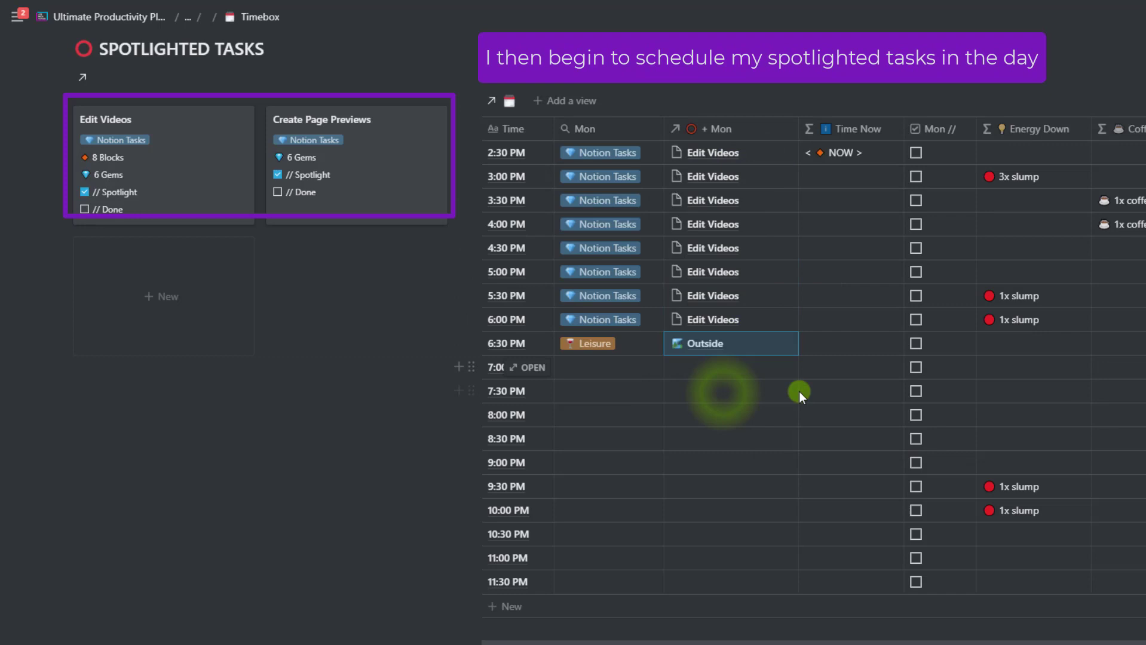
pyautogui.click(750, 394)
pyautogui.write('dinner')
pyautogui.click(693, 437)
# Step: Schedule Call Parents in the 8:30 PM slot and Netflix in the 9:00 PM slot
pyautogui.click(709, 442)
pyautogui.write('cal')
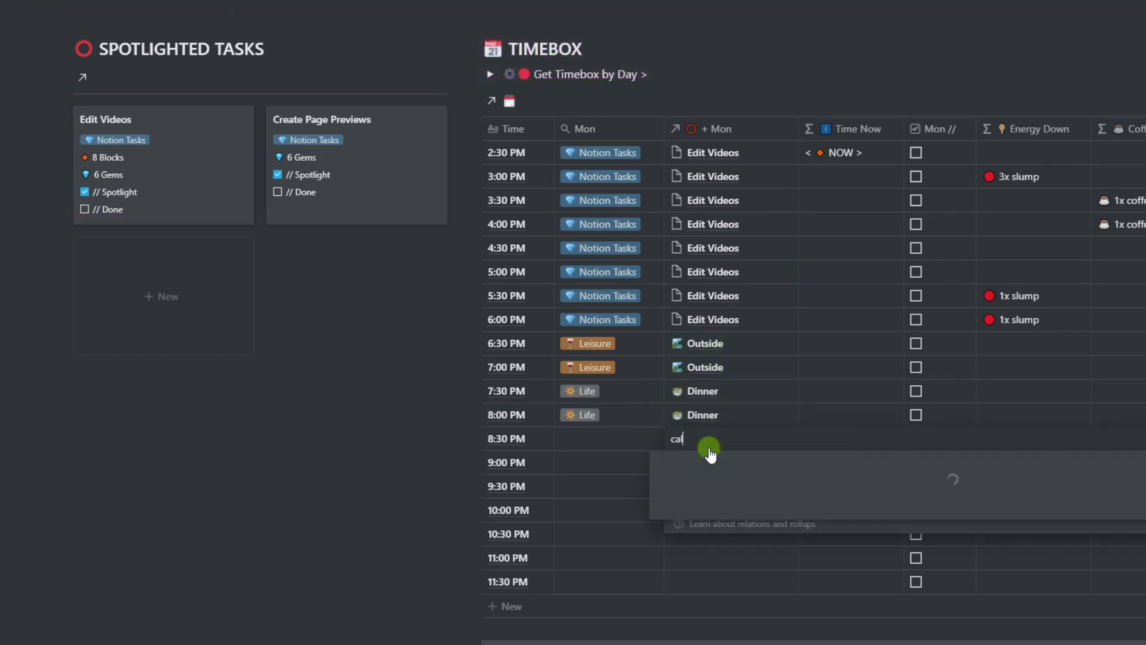
pyautogui.write('l parents')
pyautogui.click(706, 482)
pyautogui.click(708, 464)
pyautogui.write('netflix')
pyautogui.click(711, 506)
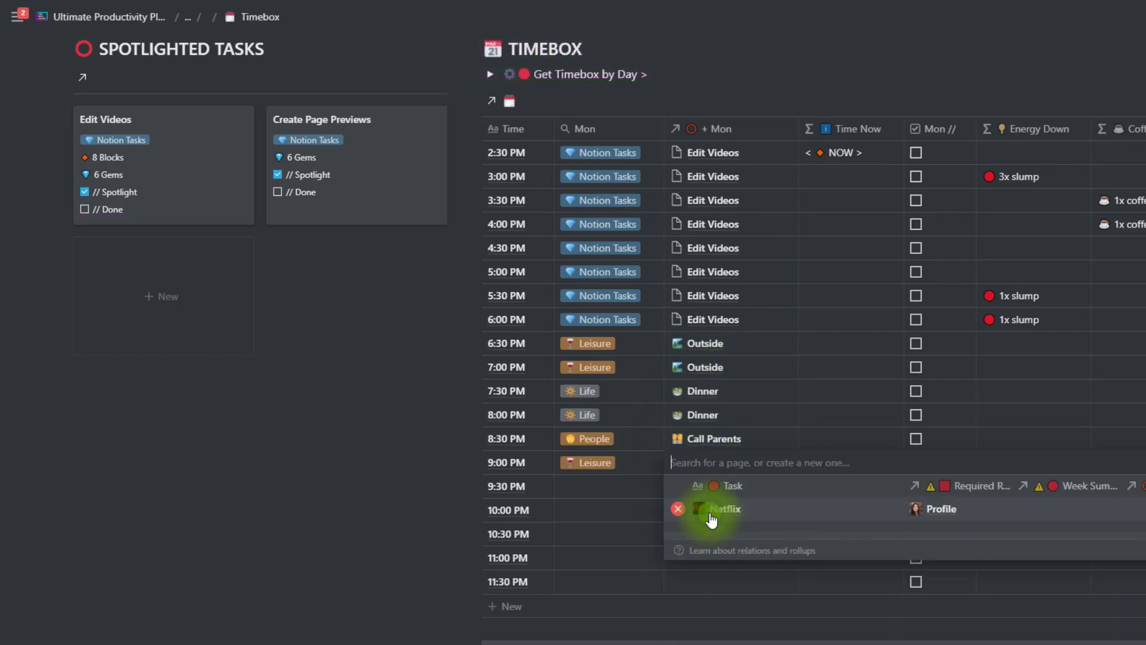
# Step: Schedule the Create Page Previews task in the 9:30 PM slot
pyautogui.click(720, 483)
pyautogui.write('page previews')
pyautogui.click(723, 533)
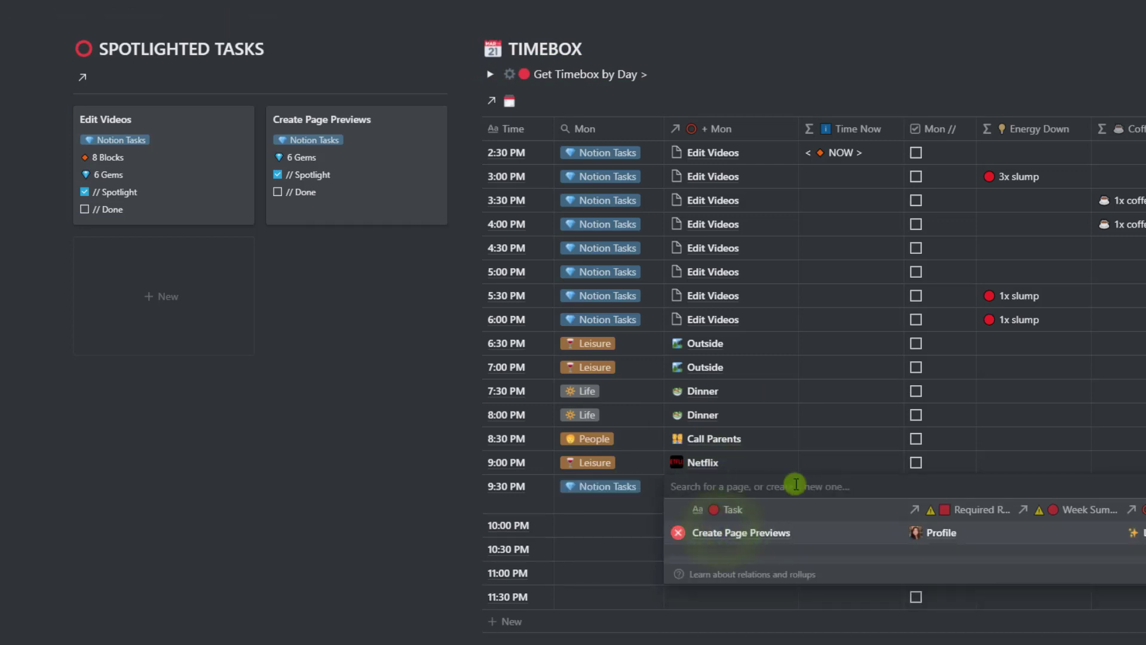
pyautogui.press('Escape')
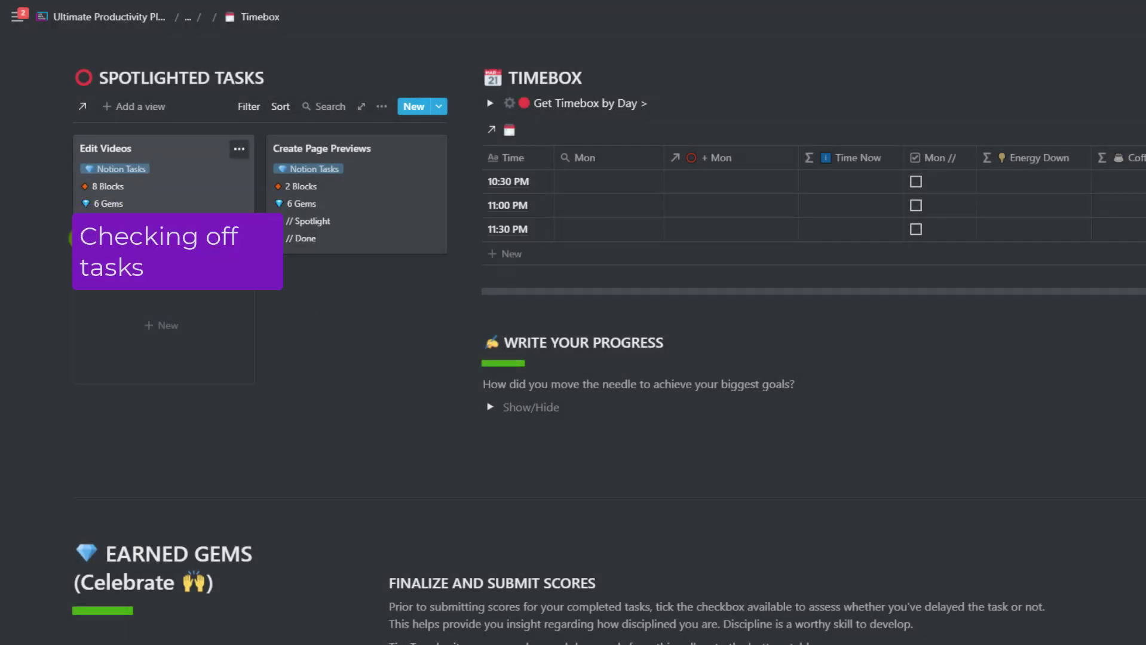
# Step: Mark the Edit Videos and Create Page Previews cards under Spotlighted Tasks as done
pyautogui.click(84, 238)
pyautogui.click(84, 239)
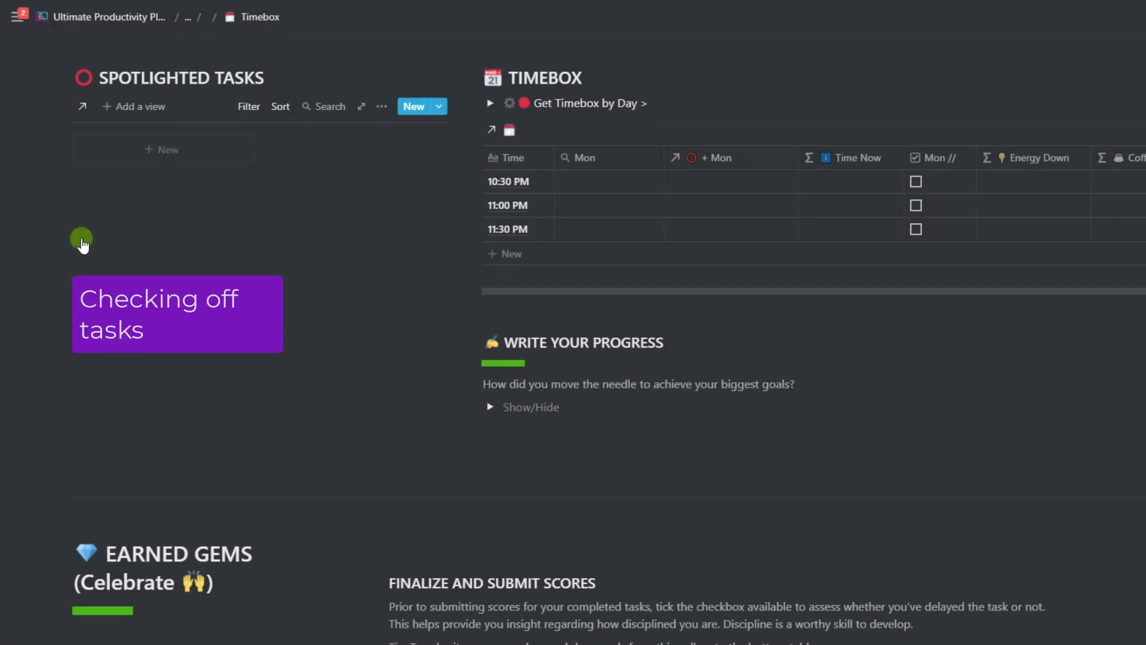
# Step: Expand the Write Your Progress section to view its Notion/Creativity, Work and Personal progress tables, and collapse it again
pyautogui.click(490, 408)
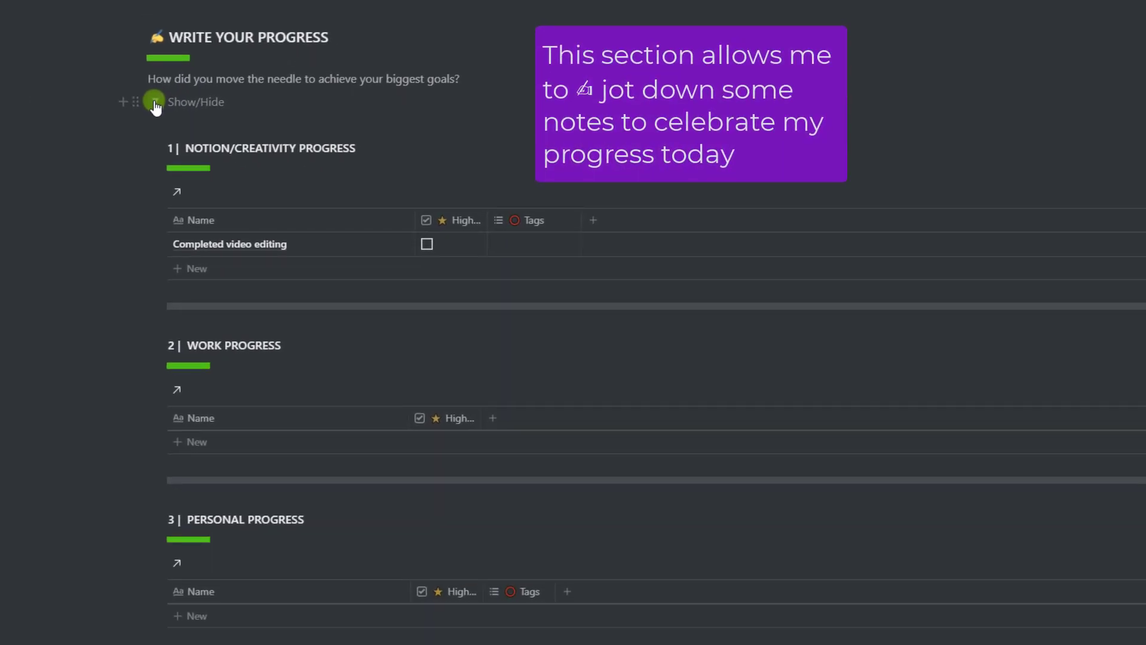
pyautogui.click(155, 103)
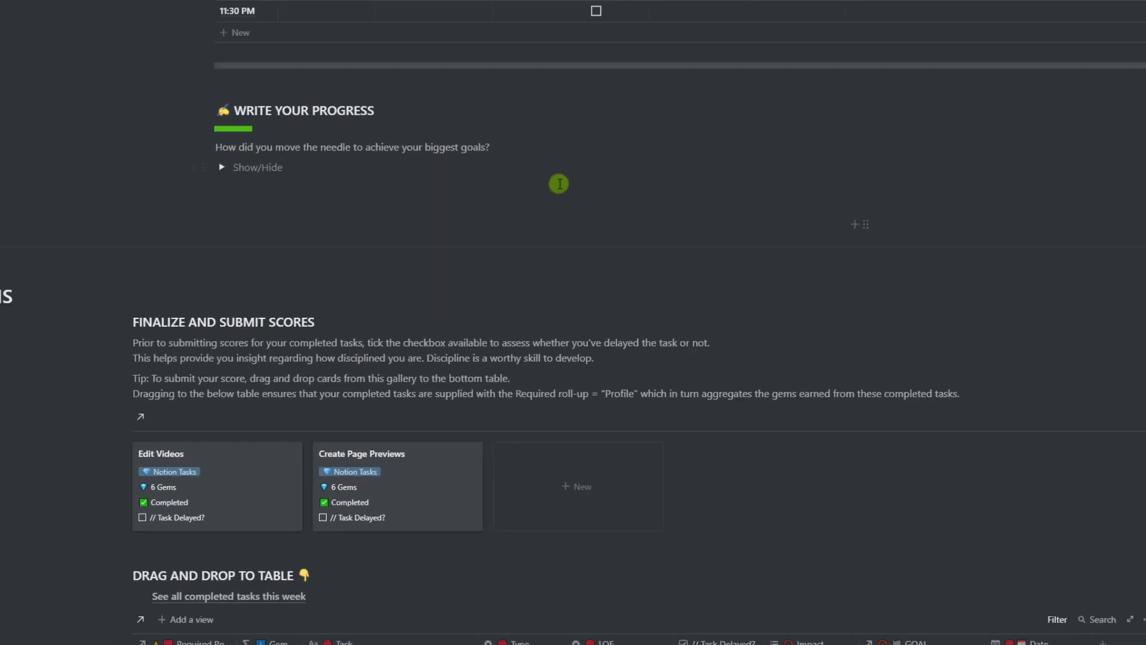
# Step: Mark Create Page Previews as delayed and submit both completed task cards to the scores table below the gallery
pyautogui.moveTo(1141, 335); pyautogui.dragTo(1142, 426)
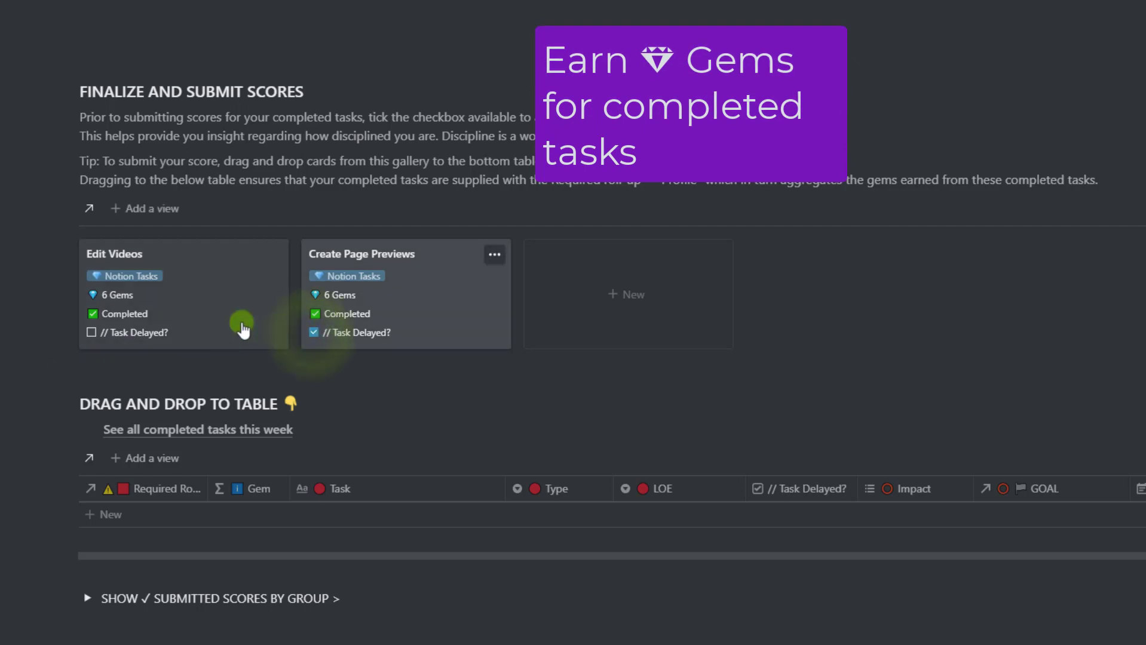
pyautogui.moveTo(6, 282); pyautogui.dragTo(425, 503)
pyautogui.click(381, 533)
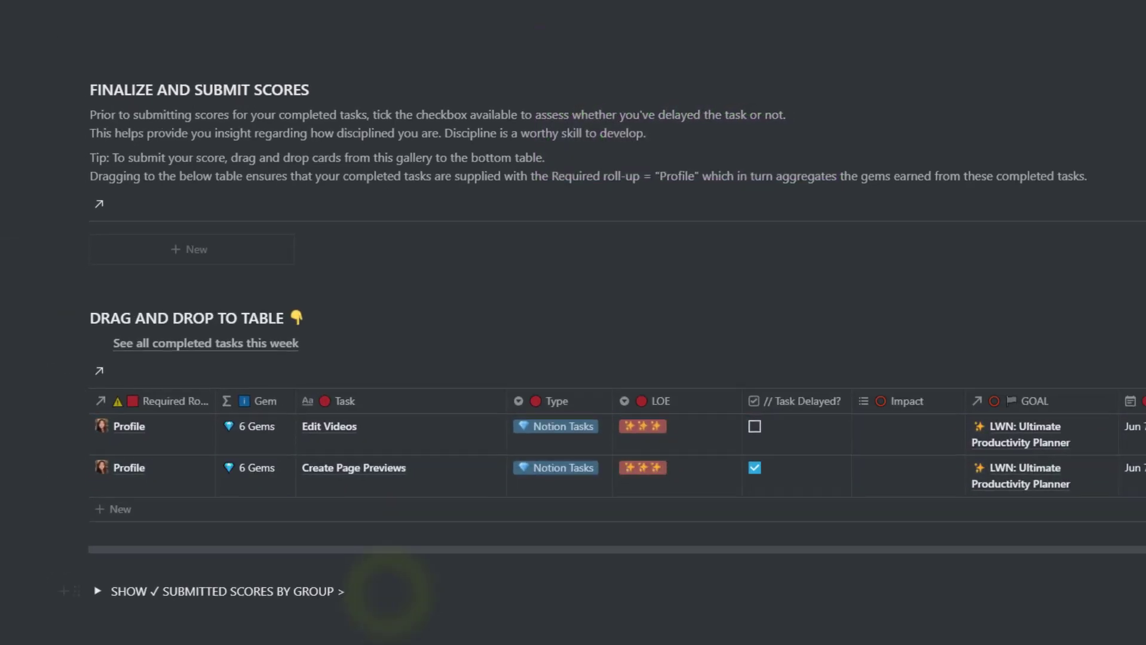
# Step: Expand the calendar under Prepare Tasks for Tomorrow, move a task to another day, and collapse the calendar
pyautogui.scroll(-7, 1137, 470)
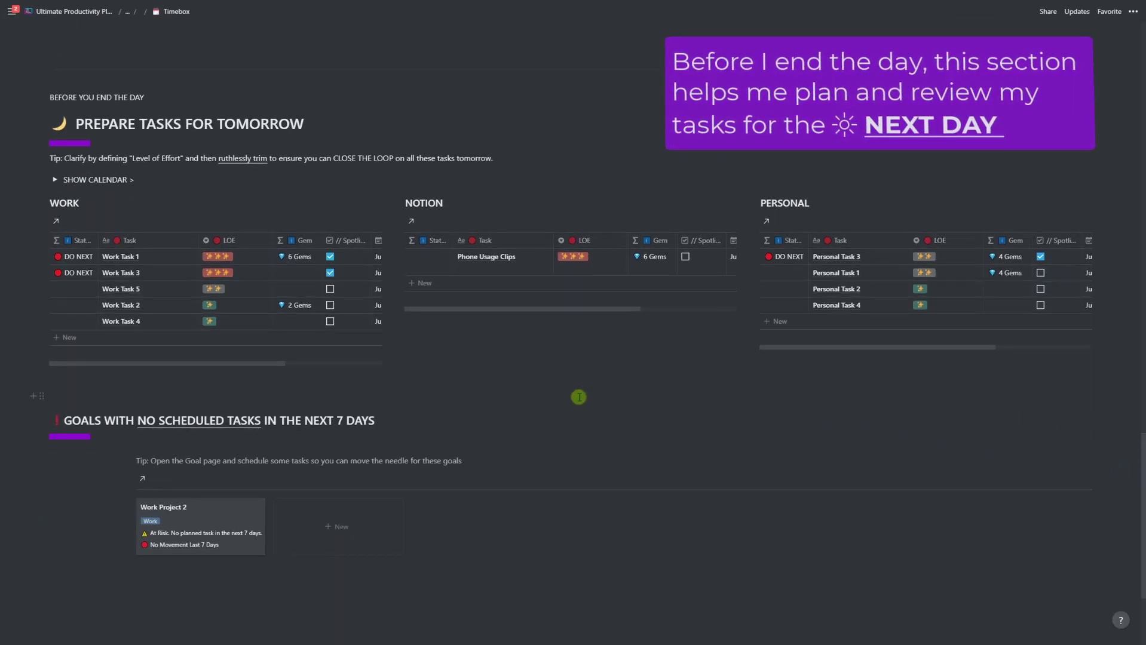
pyautogui.click(55, 179)
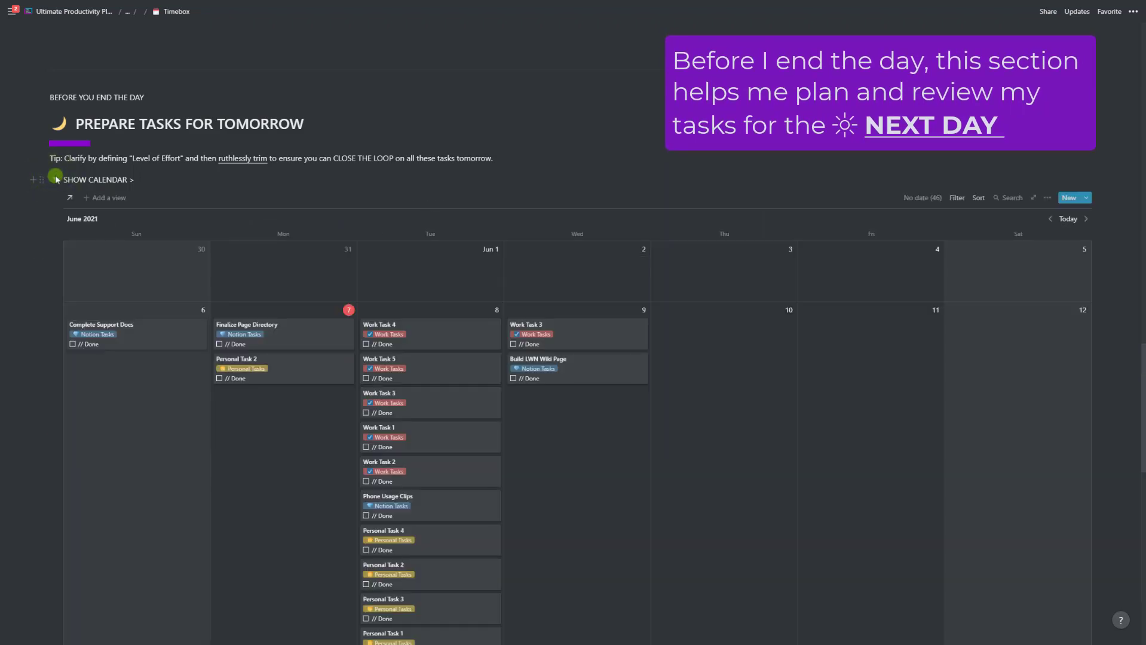
pyautogui.moveTo(528, 470); pyautogui.dragTo(716, 399)
pyautogui.click(54, 179)
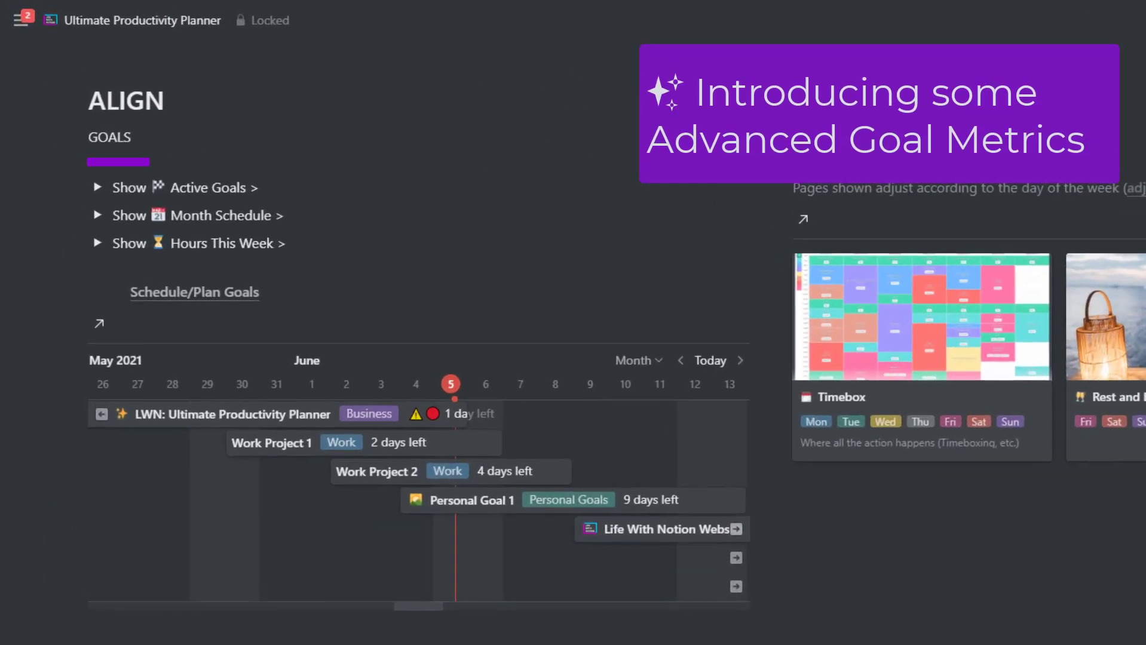
# Step: Expand Active Goals on the planner dashboard to review each goal's progress and risk status, and collapse it again
pyautogui.click(94, 190)
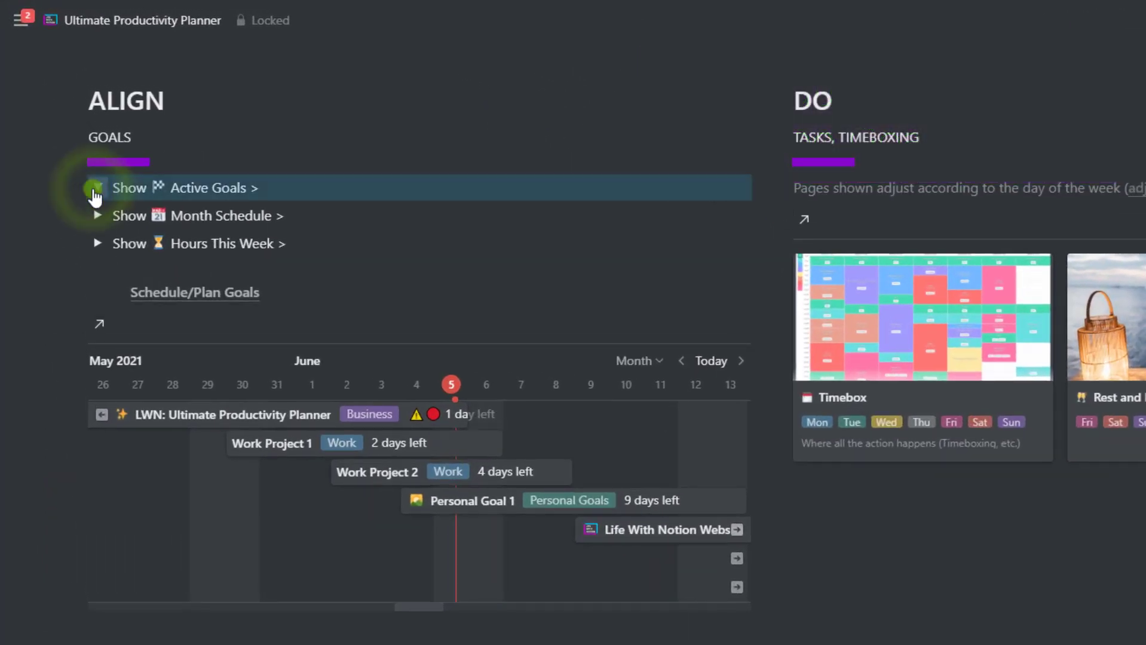
pyautogui.click(283, 188)
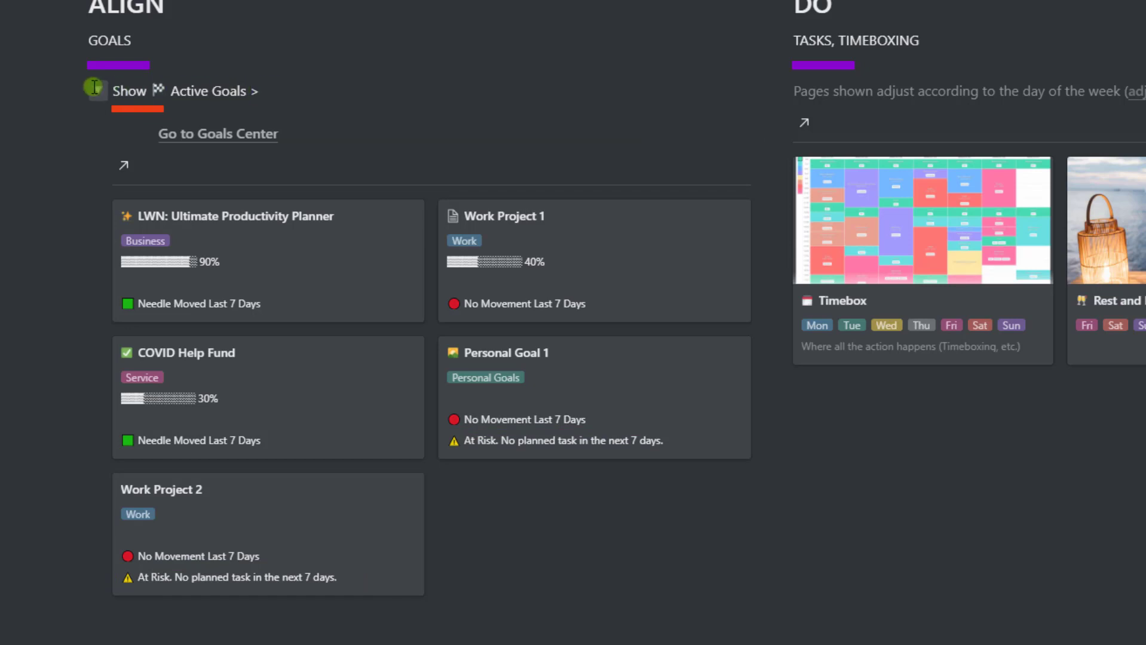
pyautogui.click(95, 93)
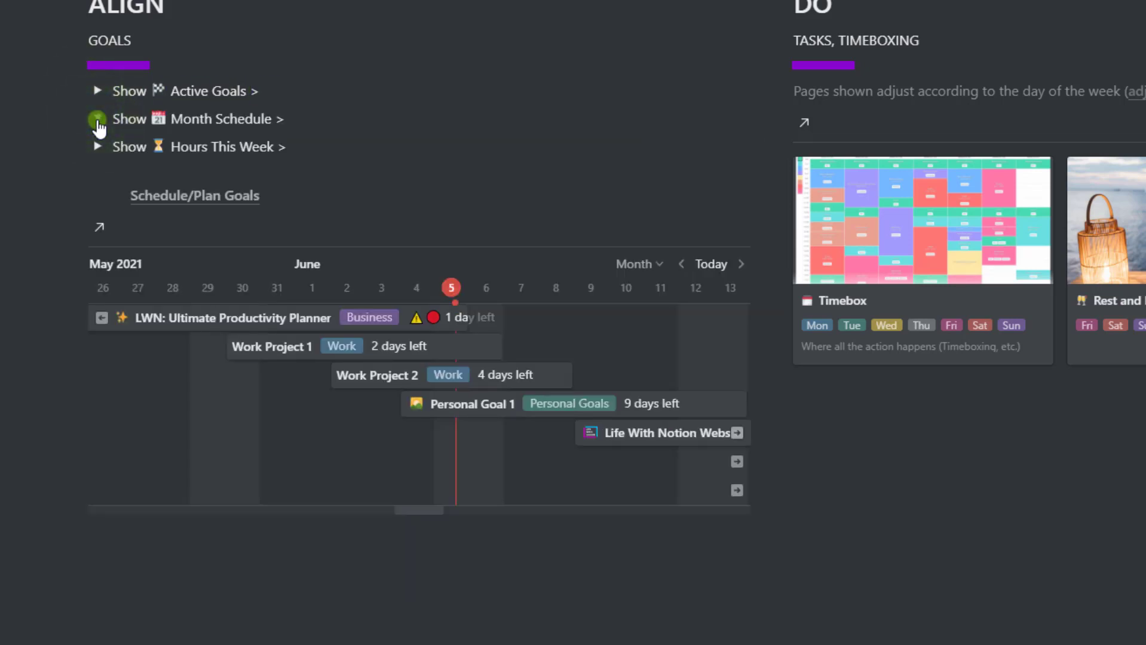
# Step: Expand the Month Schedule to review the goals planned per month and the Goal Count Meter, and collapse it again
pyautogui.click(98, 121)
pyautogui.hscroll(5, 474, 413)
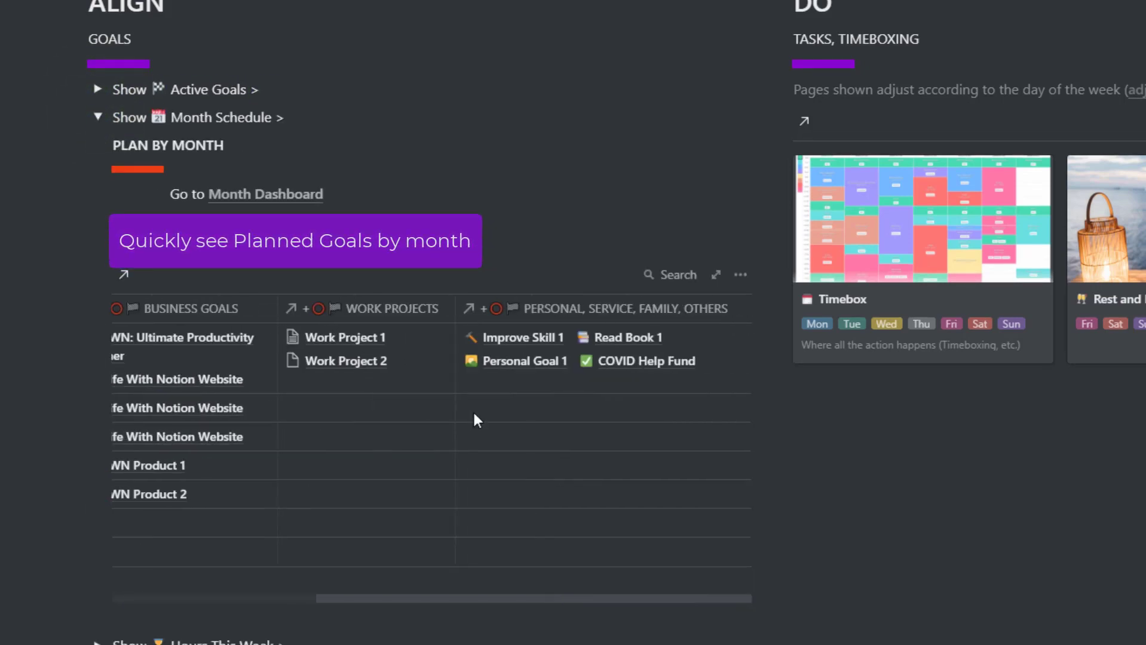
pyautogui.hscroll(-5, 474, 412)
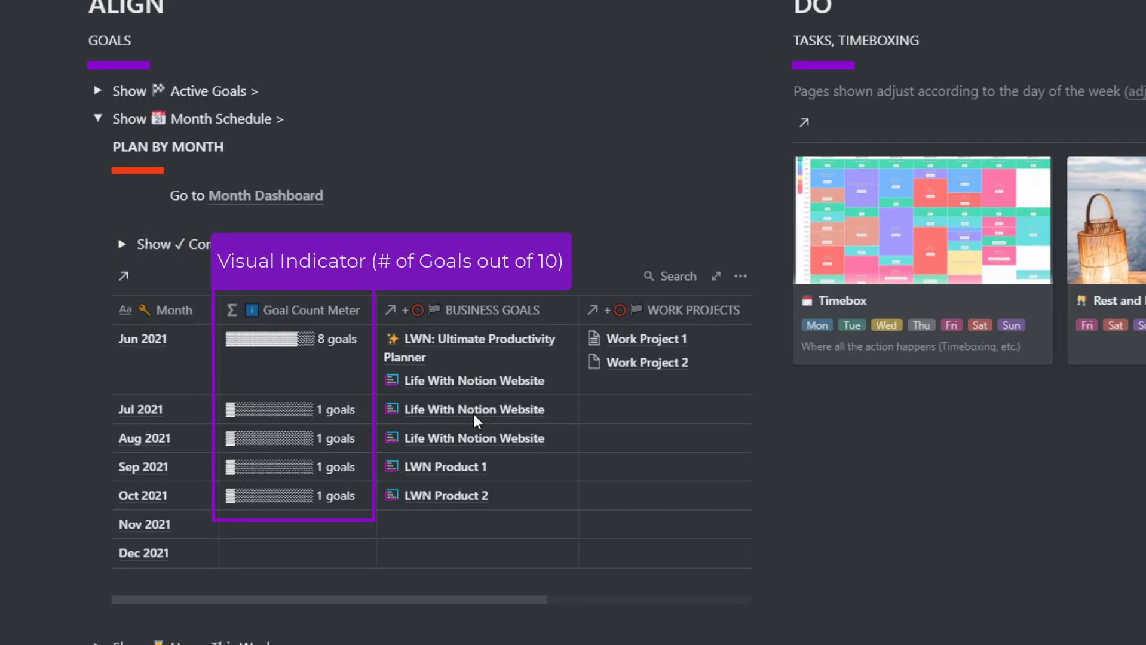
pyautogui.click(96, 118)
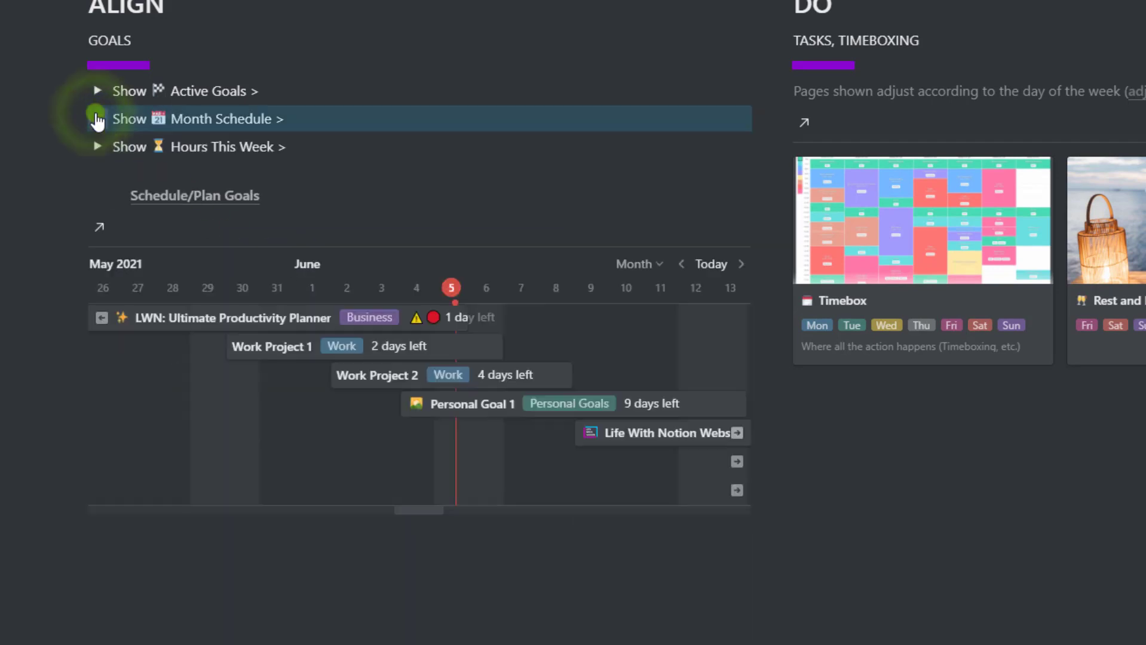
# Step: Expand Hours This Week to review the rolled-up Key Areas and daily Notion hours, and collapse it again
pyautogui.click(98, 147)
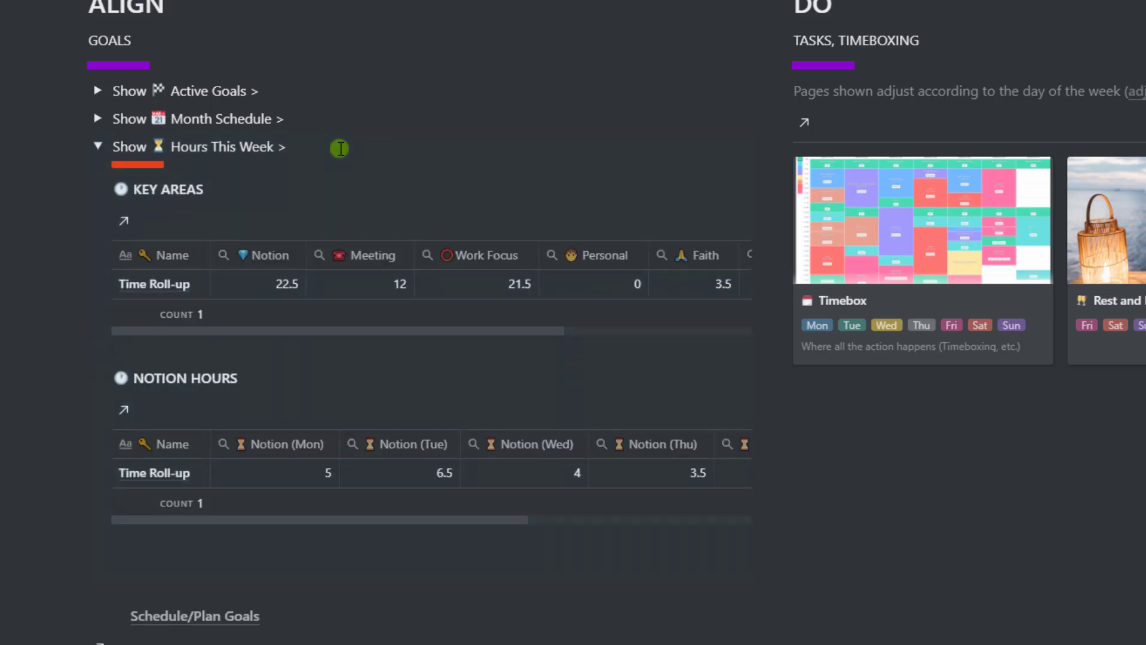
pyautogui.hscroll(5, 344, 257)
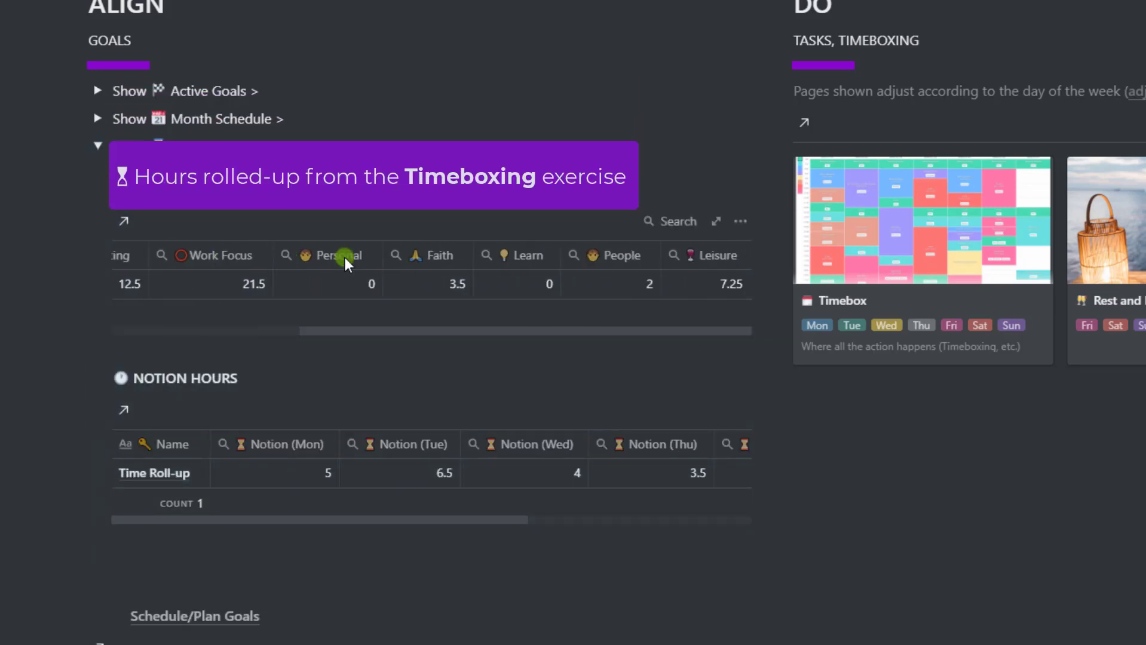
pyautogui.hscroll(-5, 345, 261)
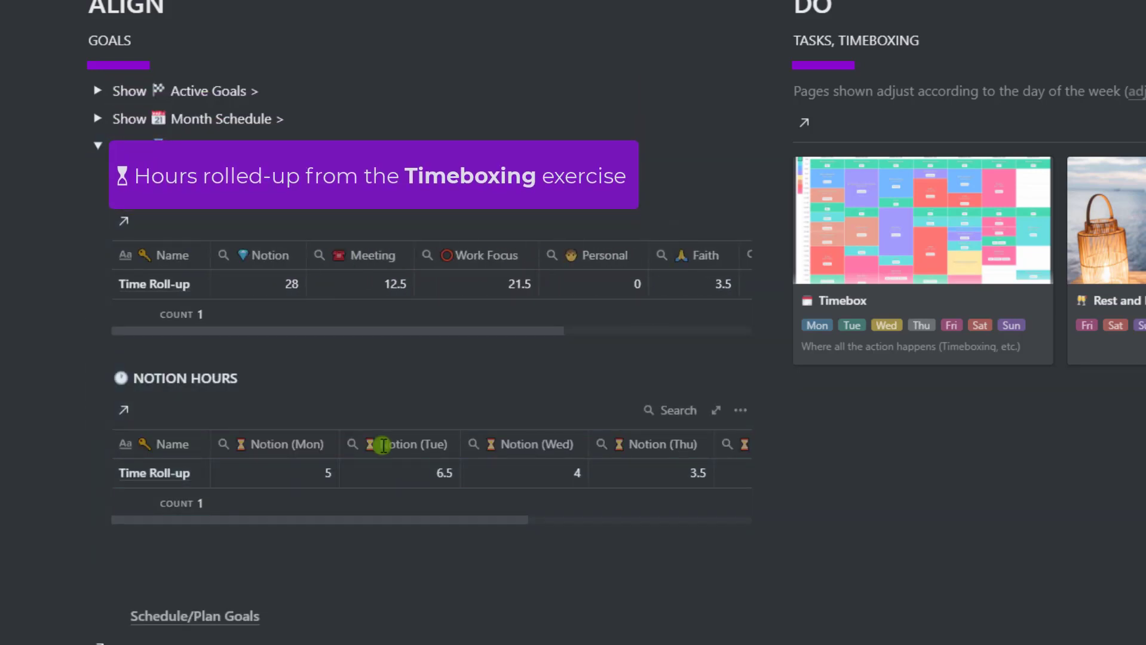
pyautogui.hscroll(5, 383, 445)
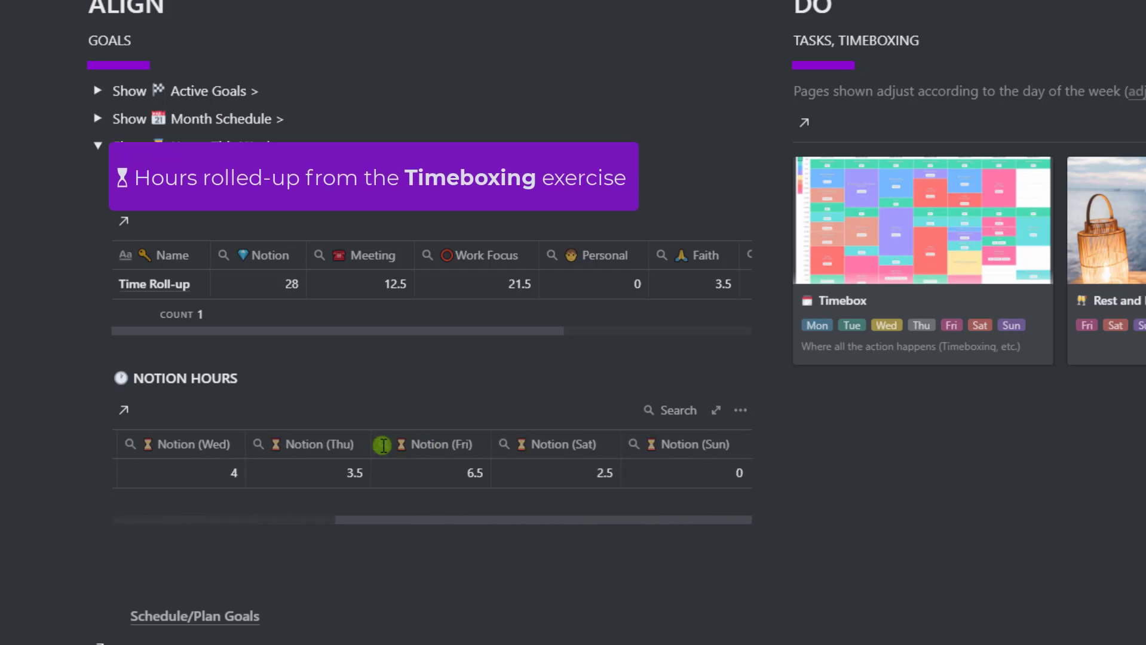
pyautogui.hscroll(-5, 383, 445)
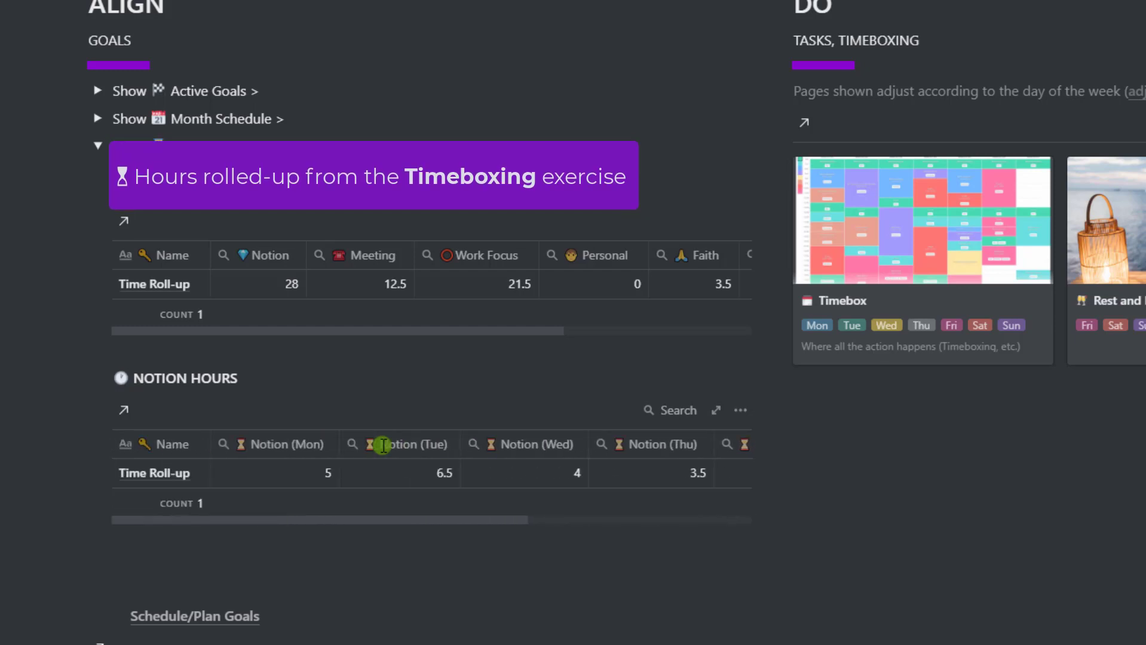
pyautogui.click(100, 147)
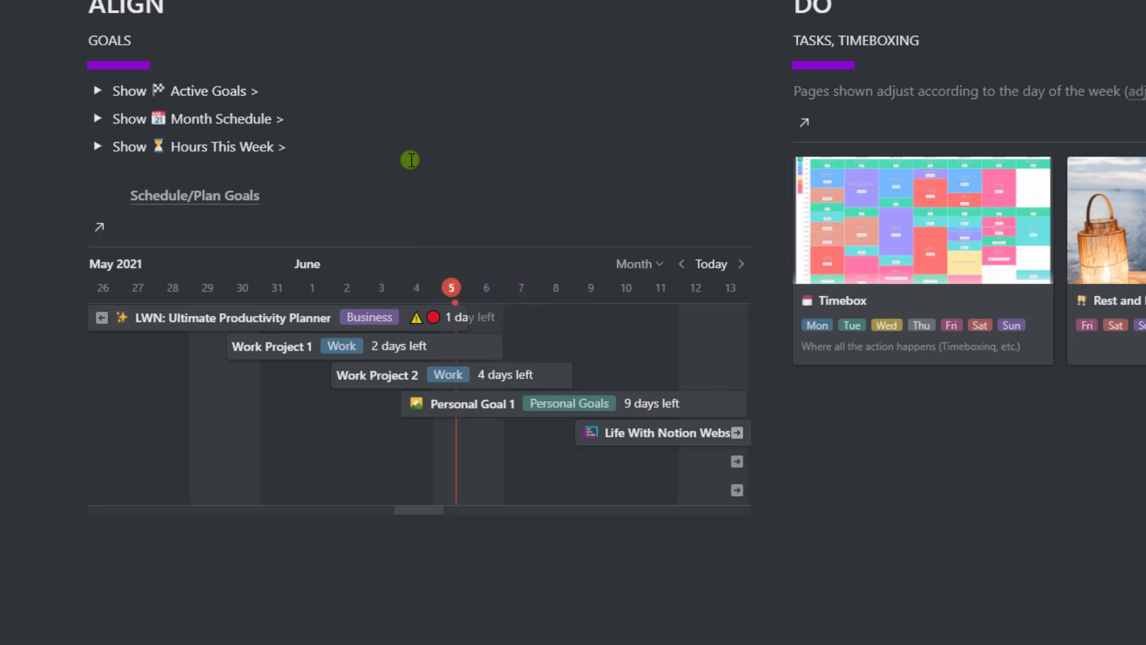
# Step: Open the LWN: Ultimate Productivity Planner goal from the timeline and apply the Notion Projects template to it
pyautogui.click(313, 334)
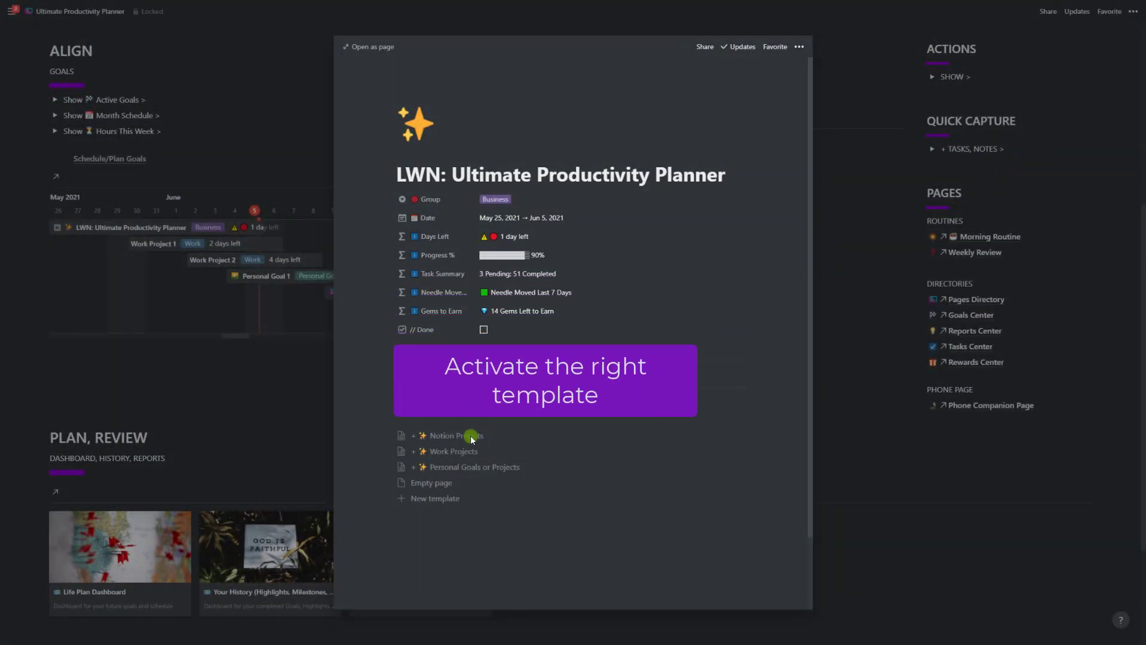
pyautogui.click(472, 438)
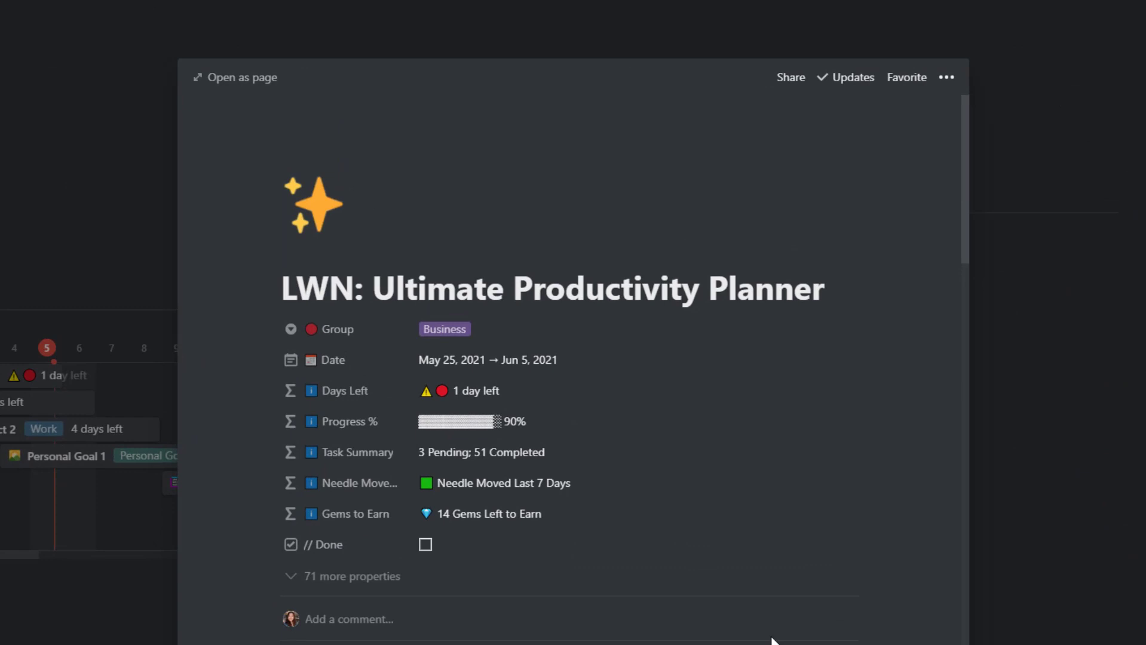
# Step: Examine the goal page's related notes and its Today + Overdue and Tomorrow task tables, including the date, type and required roll-up columns
pyautogui.scroll(-2, 770, 642)
pyautogui.scroll(-4, 773, 640)
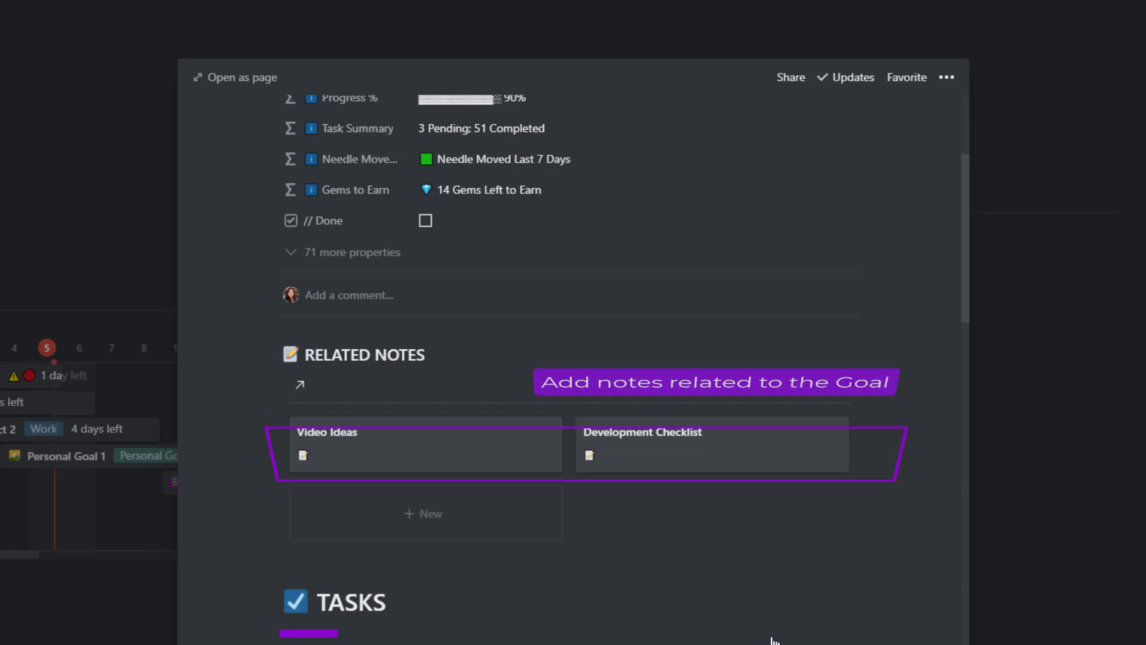
pyautogui.scroll(-8, 773, 641)
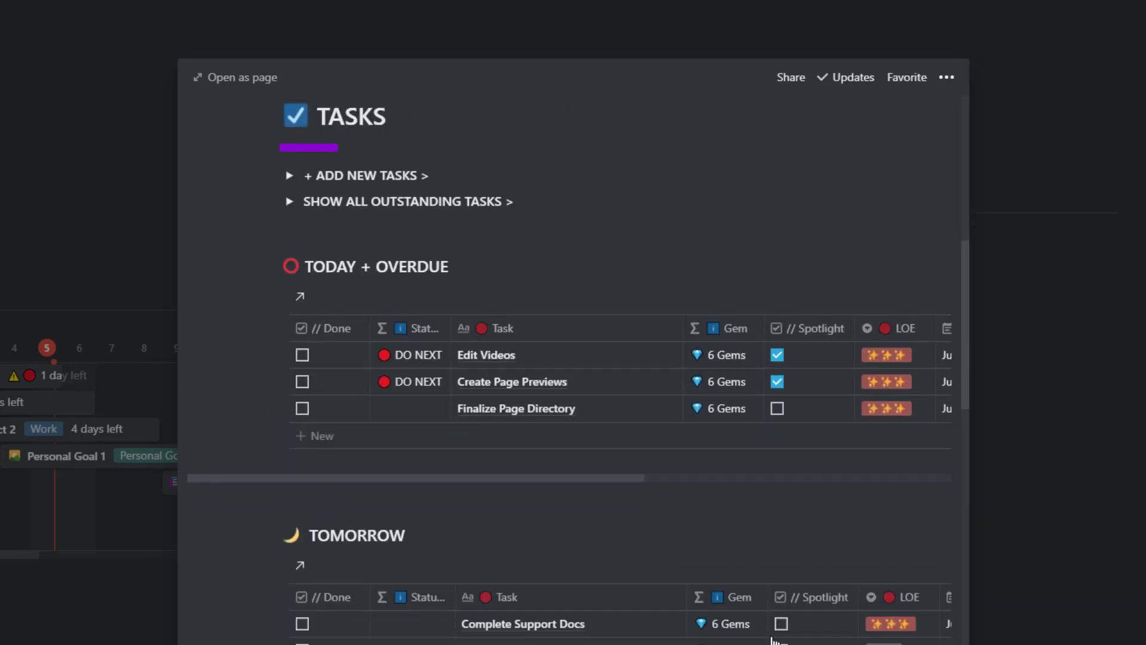
pyautogui.hscroll(5, 690, 384)
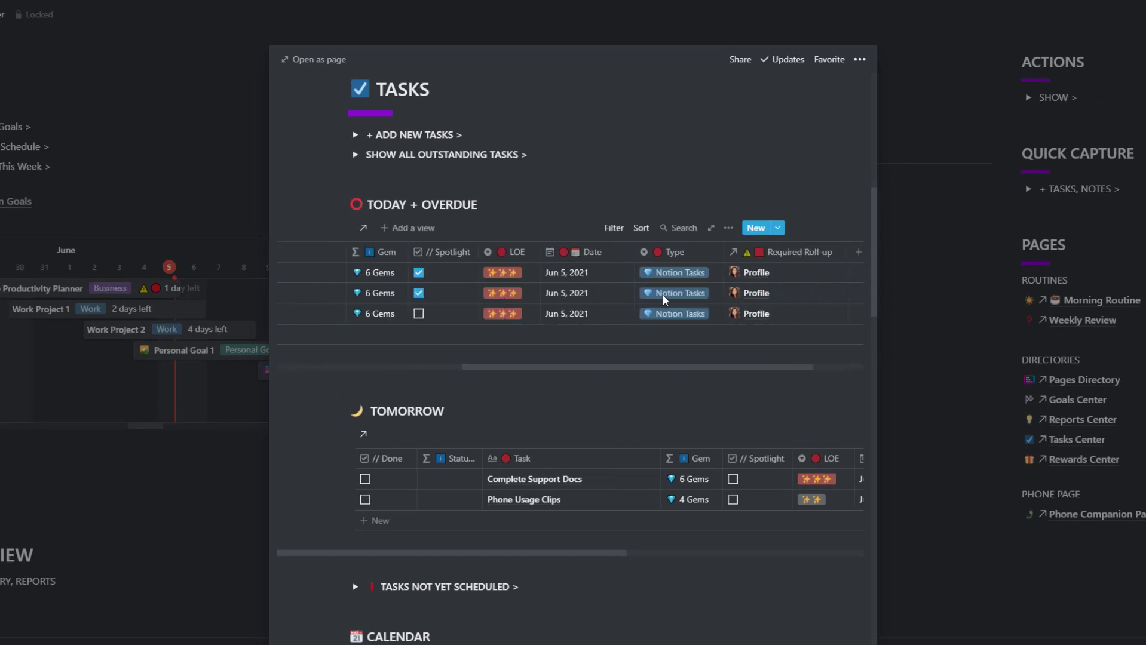
pyautogui.hscroll(-5, 662, 295)
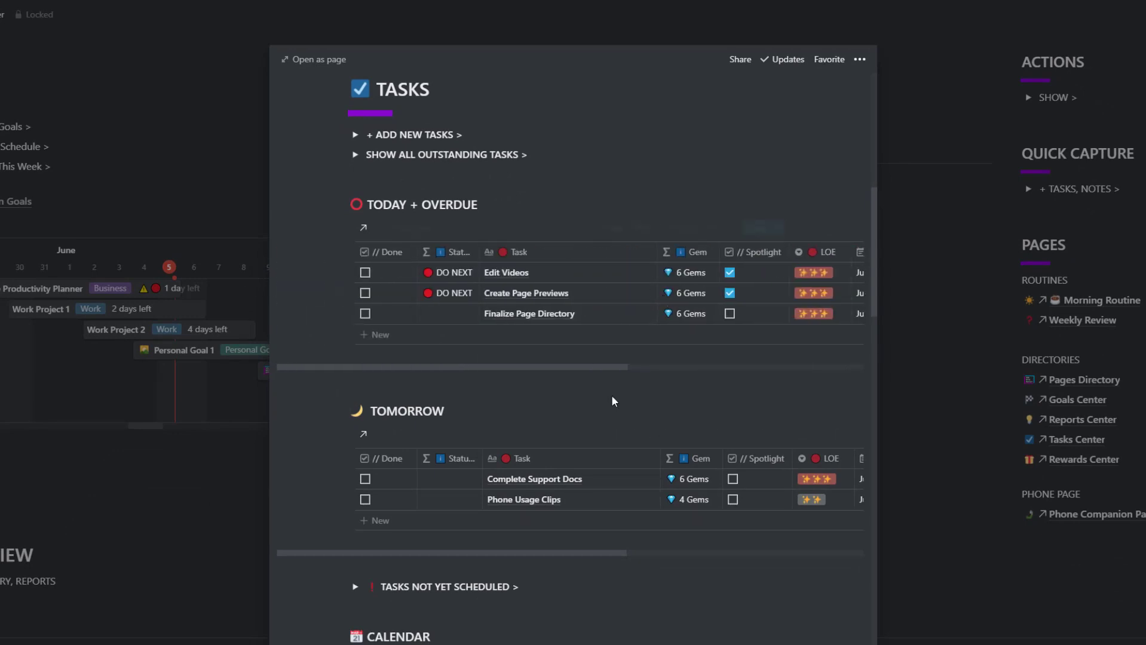
# Step: Review the goal page's task calendar, the Completed calendar, and the Finalize and Submit Scores section with its drag-and-drop table
pyautogui.scroll(-4, 612, 396)
pyautogui.scroll(-8, 611, 395)
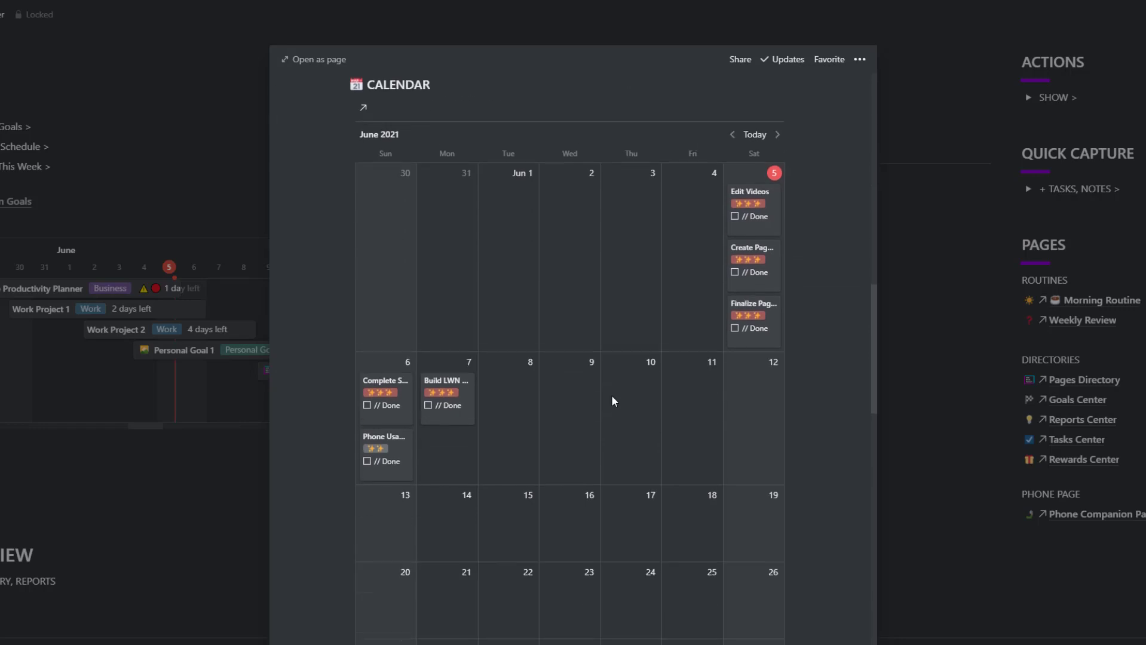
pyautogui.scroll(-10, 611, 395)
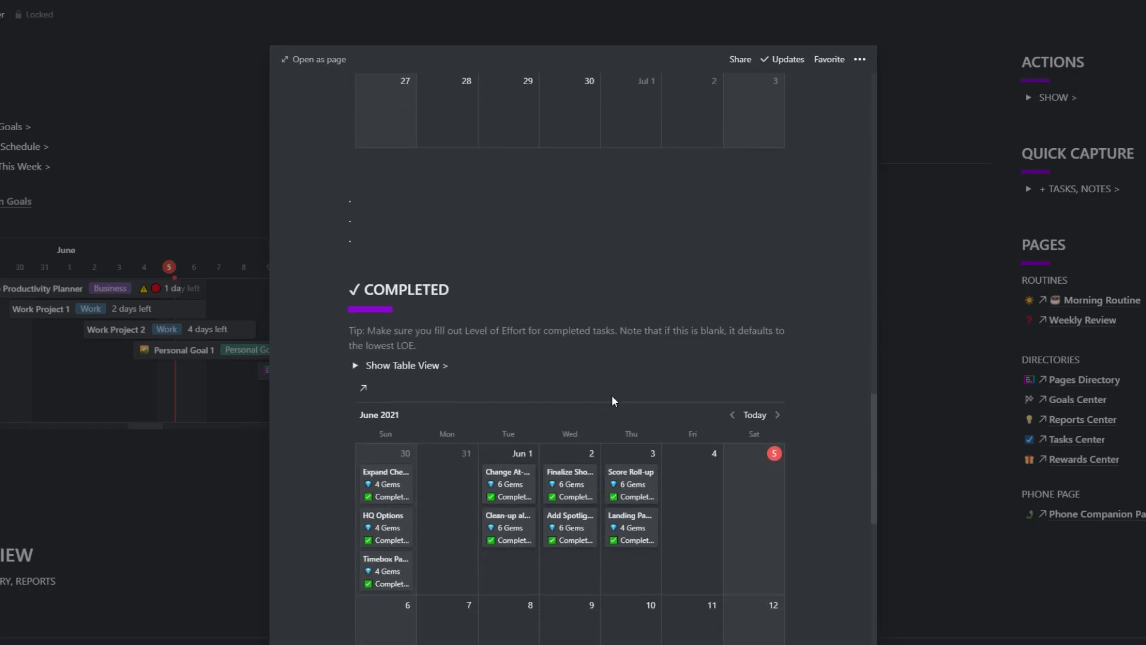
pyautogui.scroll(-8, 611, 395)
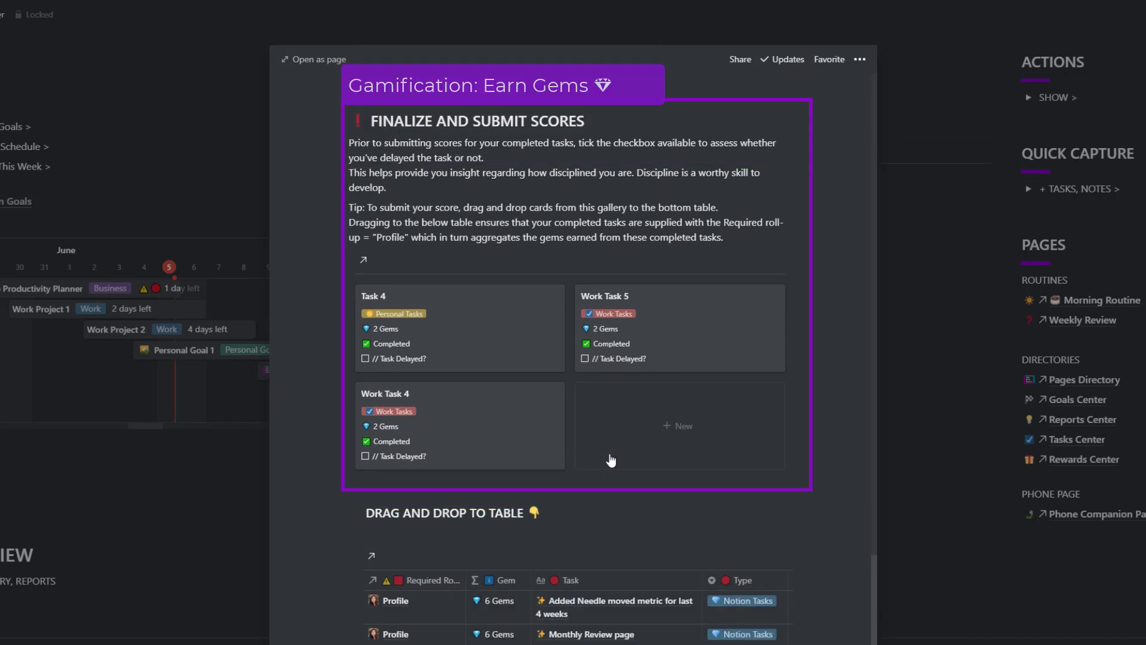
pyautogui.scroll(-8, 611, 460)
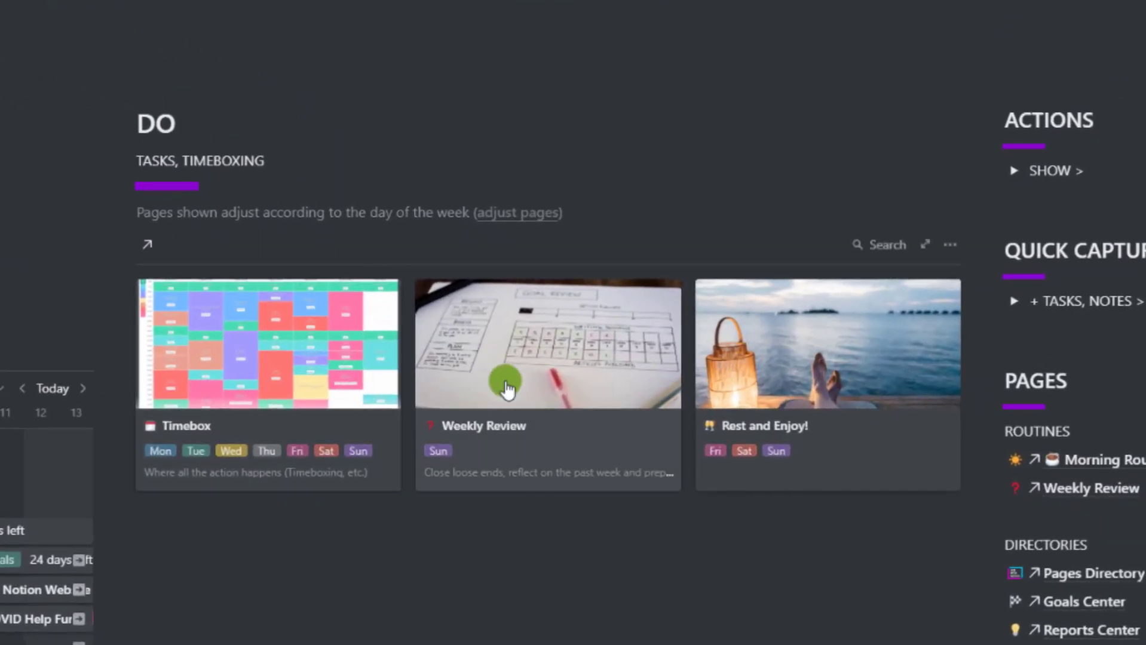
# Step: Open the Weekly Review from the Do section as a full page and review its Closing the Loops and Review Your Performance pages
pyautogui.click(507, 389)
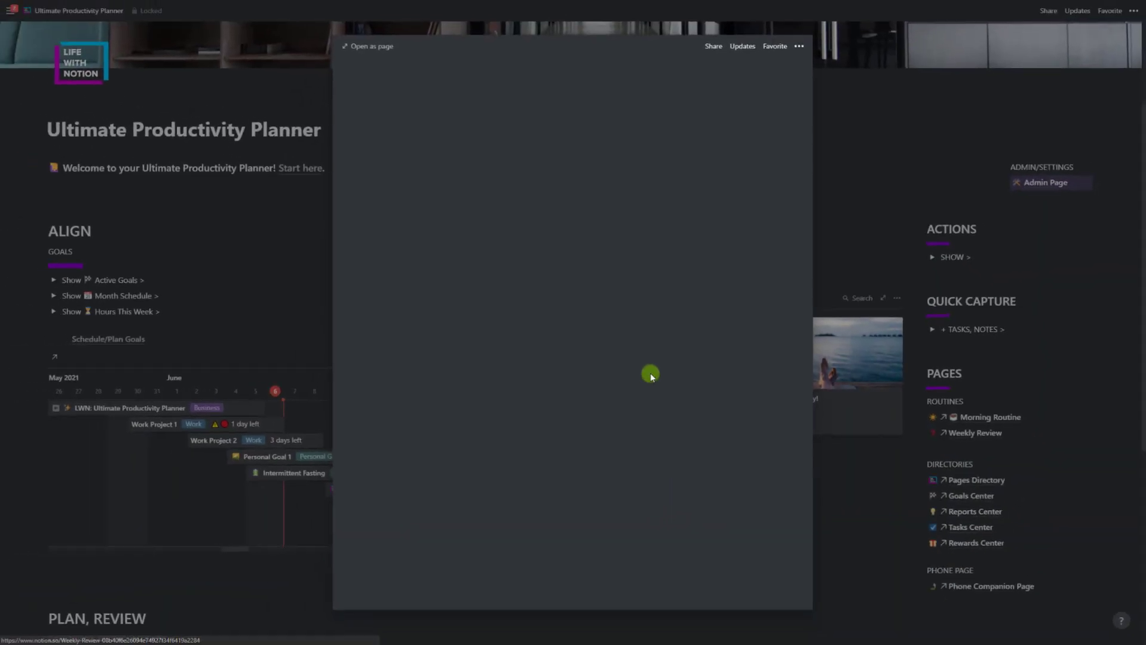
pyautogui.click(356, 49)
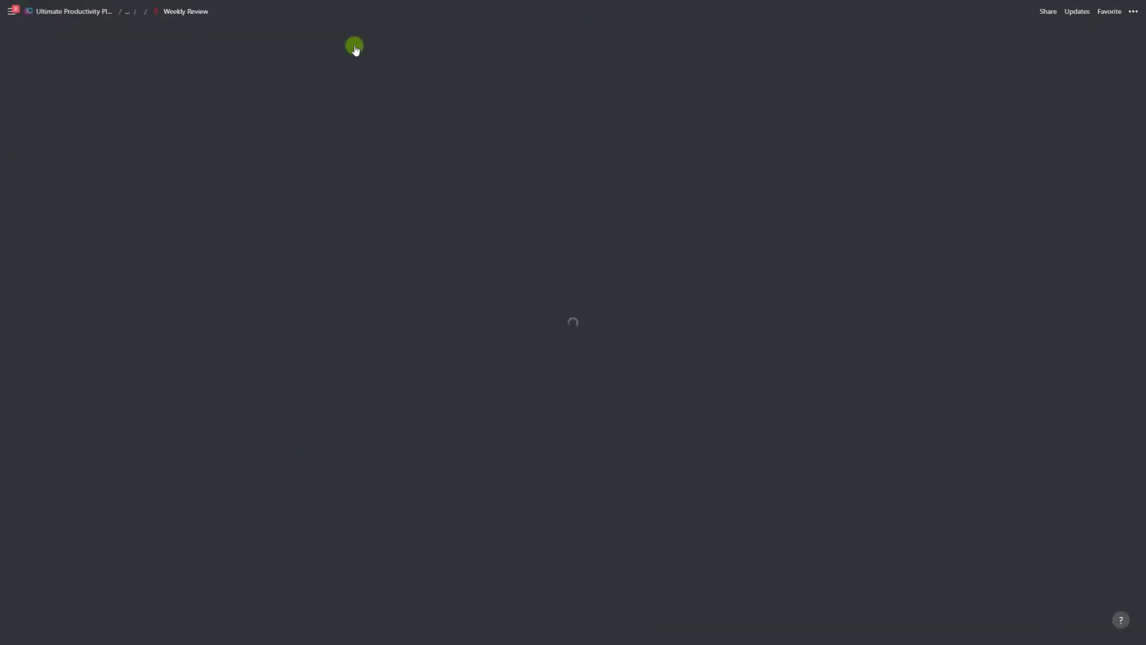
pyautogui.scroll(-5, 356, 48)
pyautogui.scroll(-3, 573, 328)
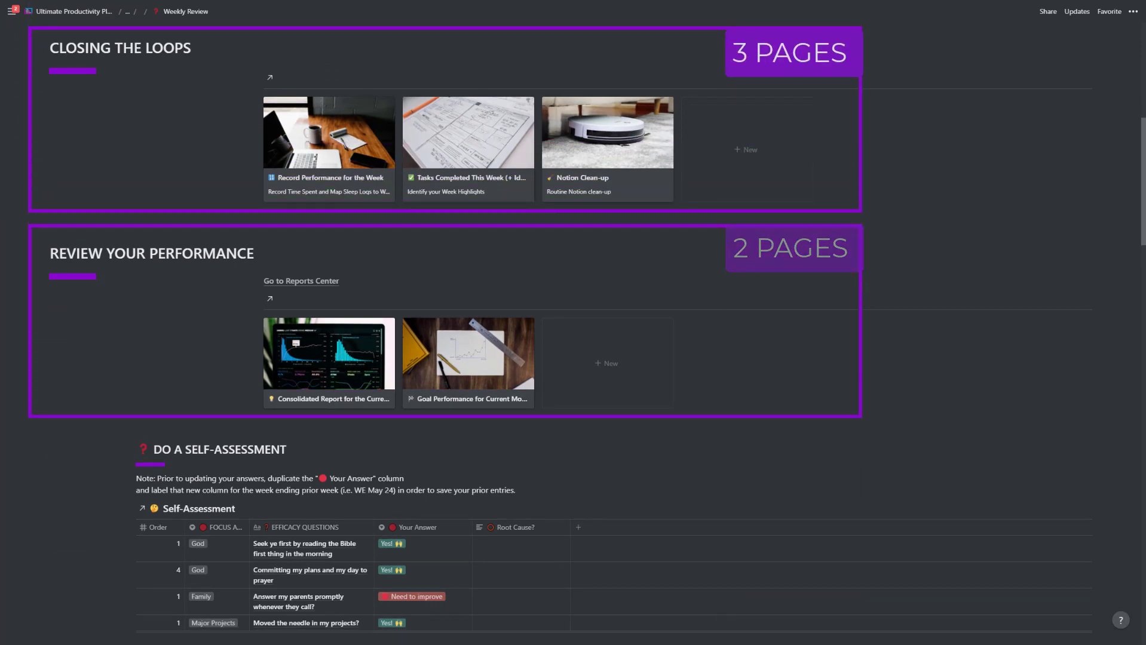
# Step: Review the Weekly Review's Self-Assessment questions, the Prepare for Next Week goal timeline and at-risk goals, and the closing self-assessment summary
pyautogui.scroll(-6, 573, 329)
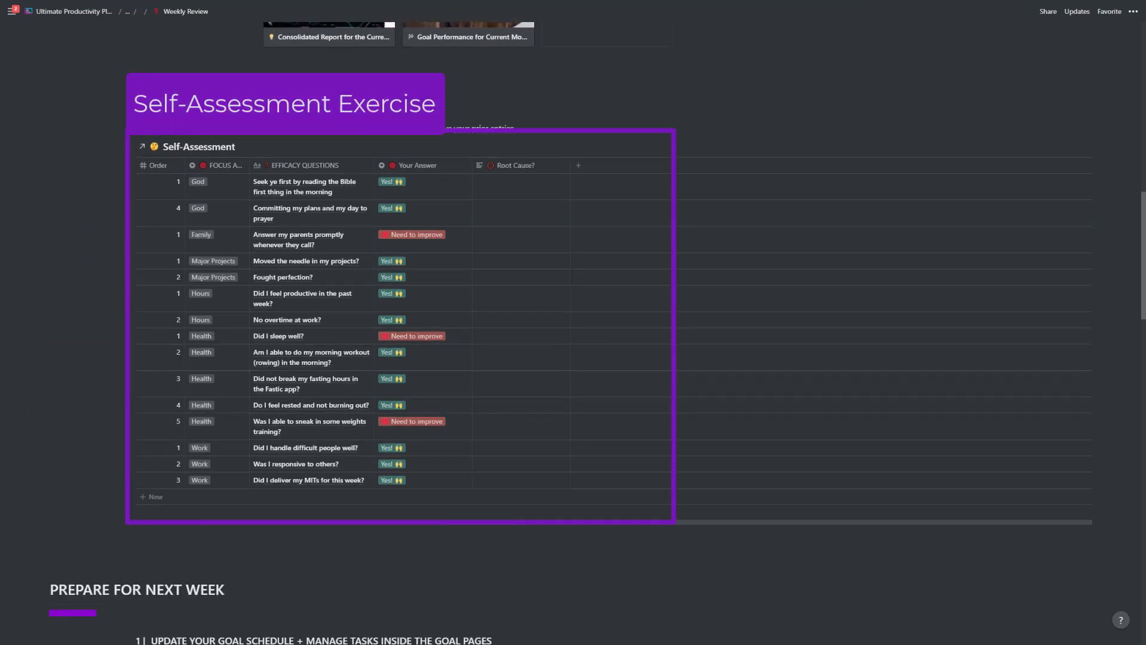
pyautogui.scroll(-8, 573, 329)
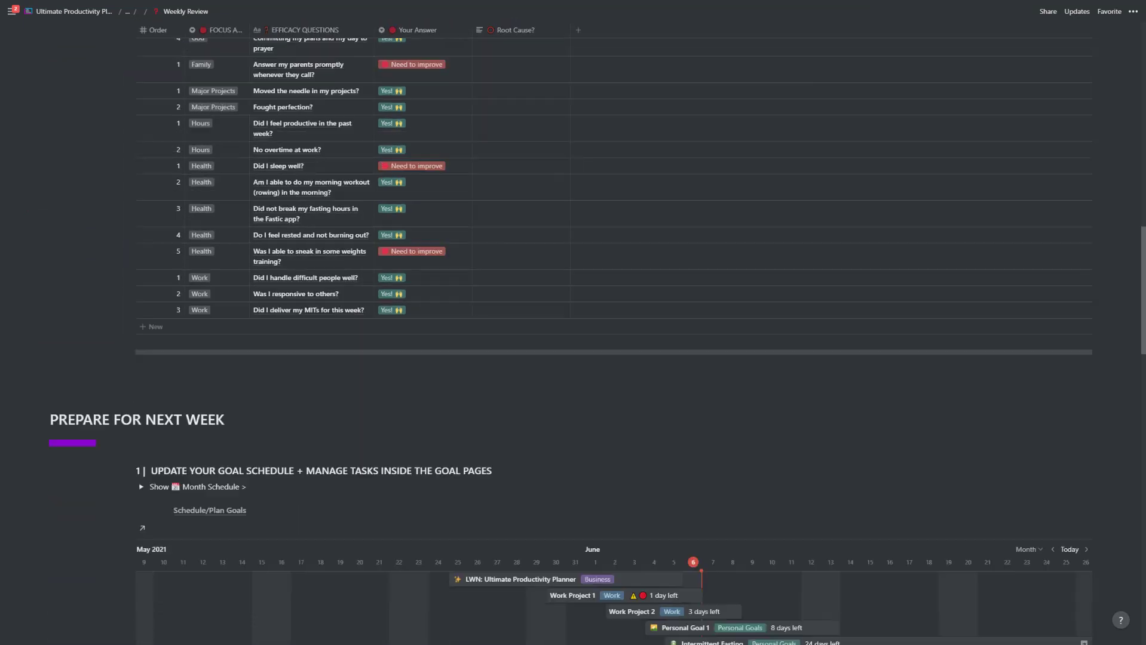
pyautogui.scroll(-2, 573, 328)
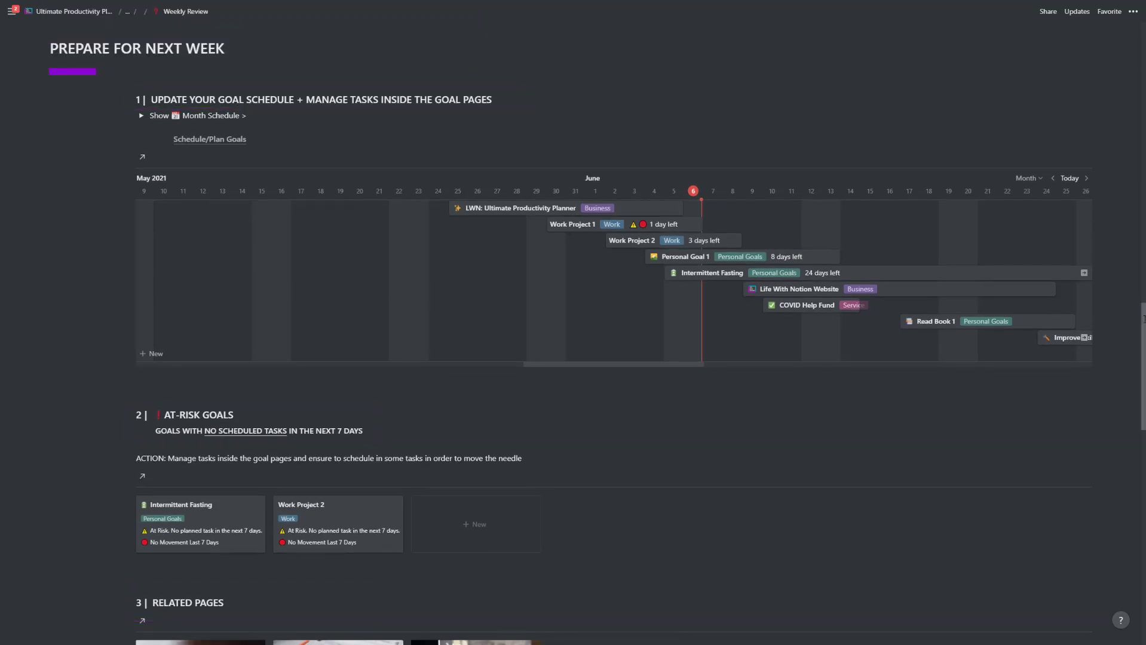
pyautogui.moveTo(1143, 319); pyautogui.dragTo(1142, 497)
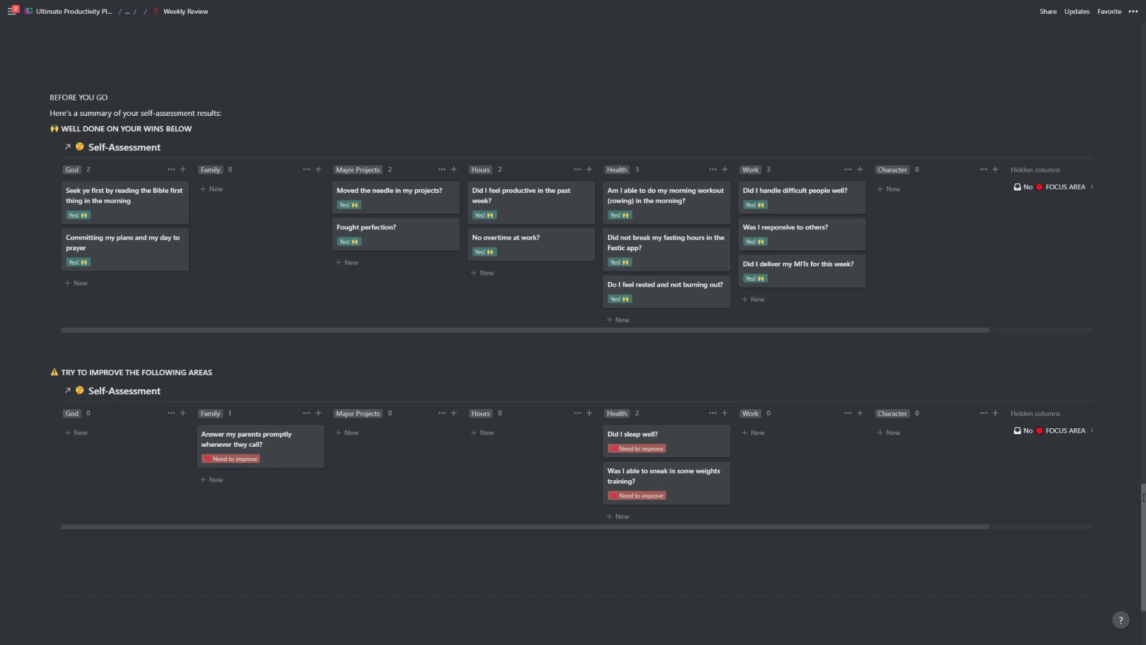